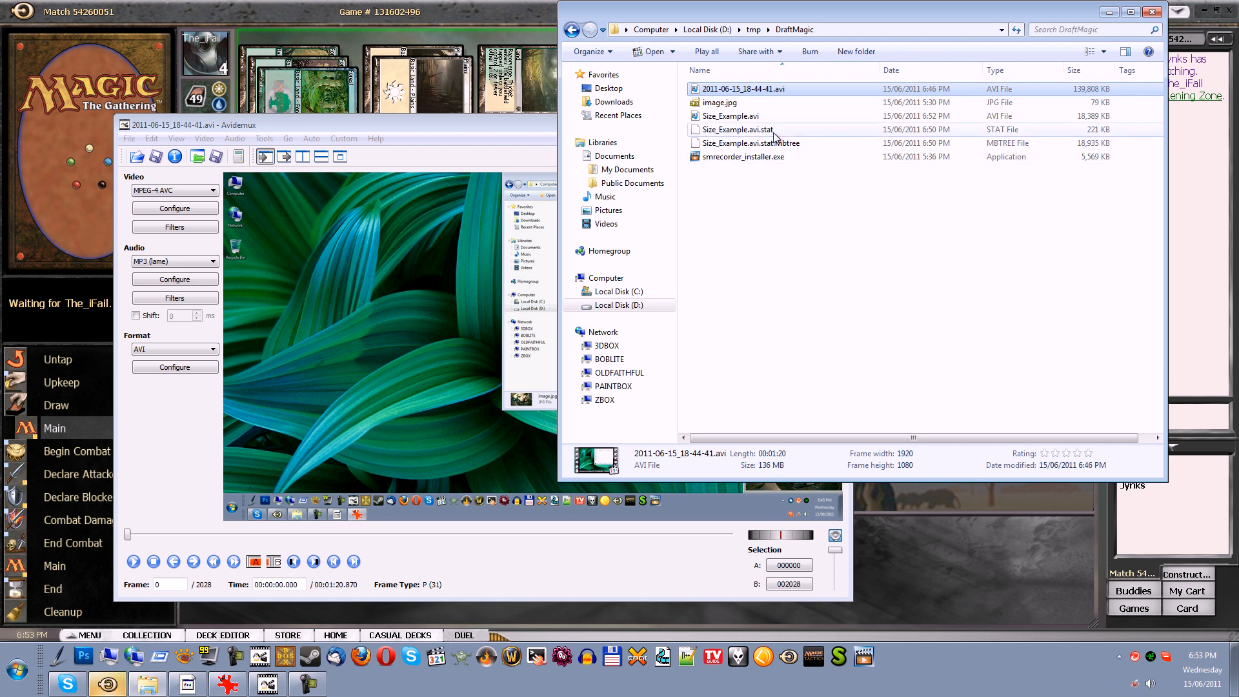
Play Size_Example.avi to check its quality, close the player, and select 2011-06-15_18-44-41.avi to compare the file sizes
left_click(749, 116)
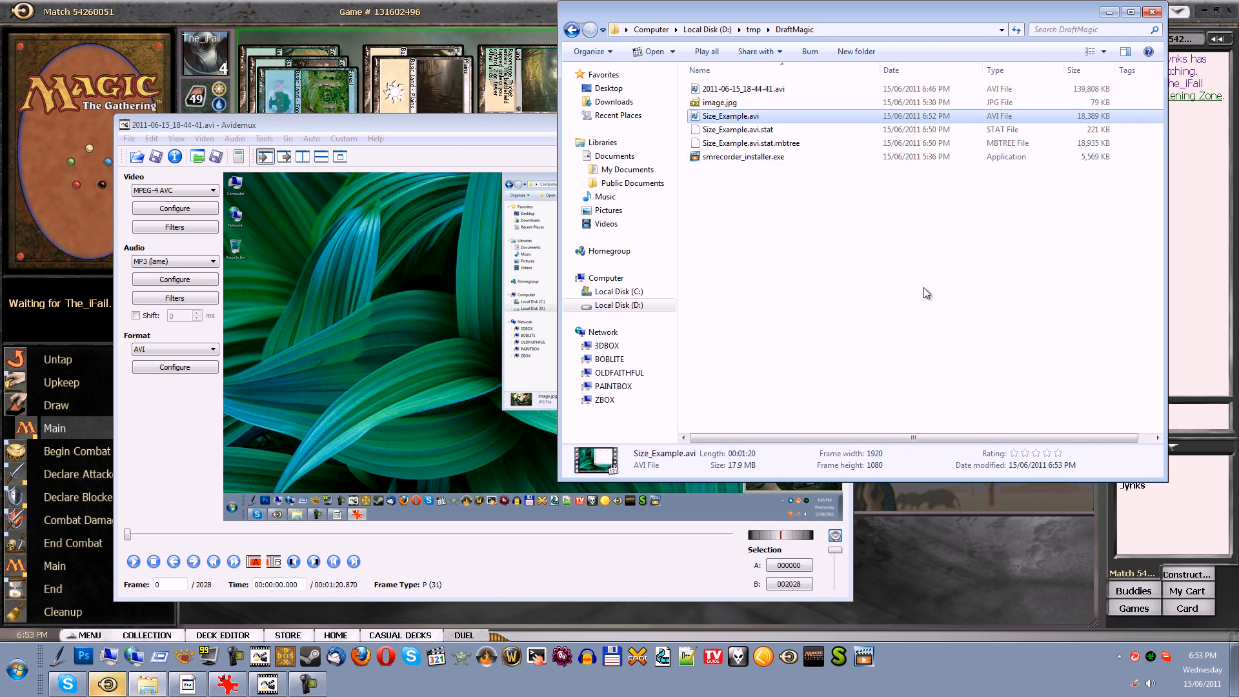
double_click(755, 118)
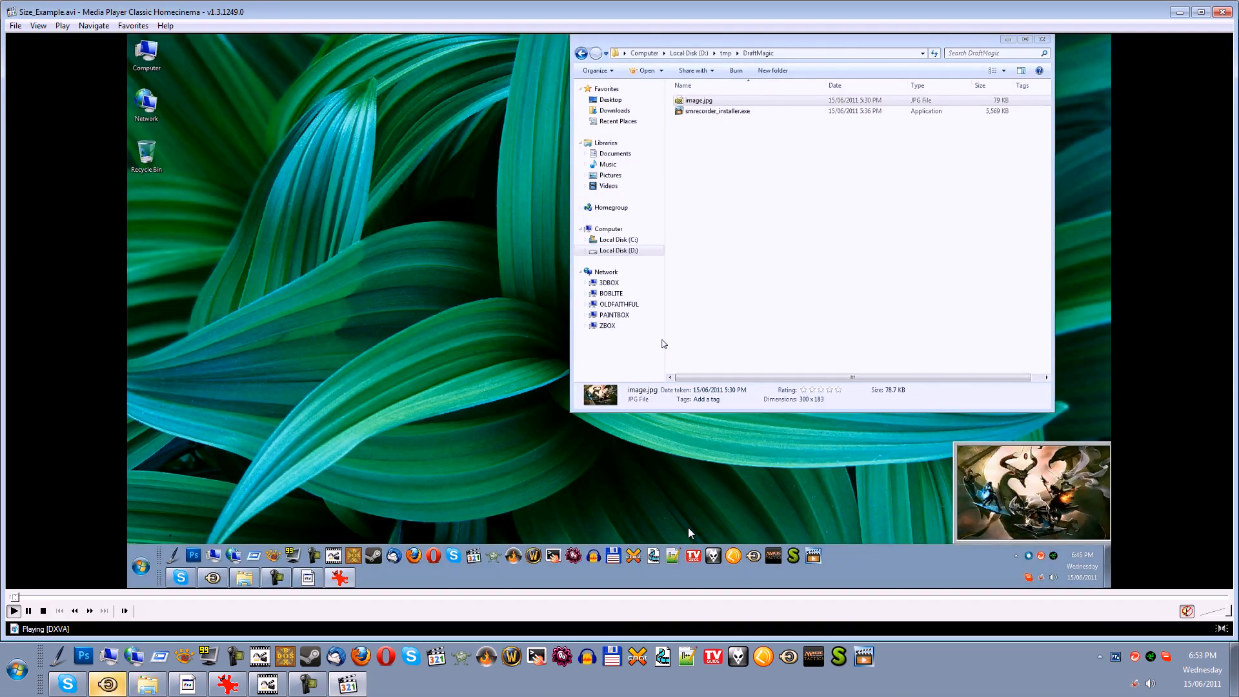
left_click(658, 598)
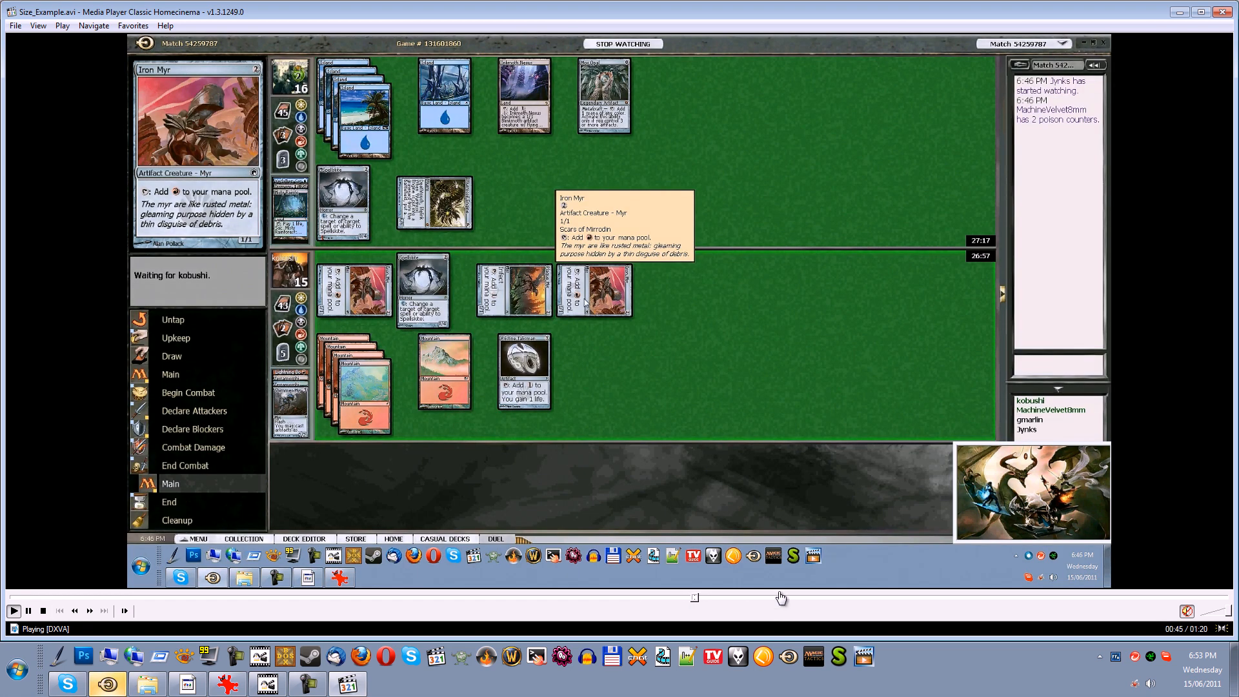
left_click(740, 369)
double_click(741, 375)
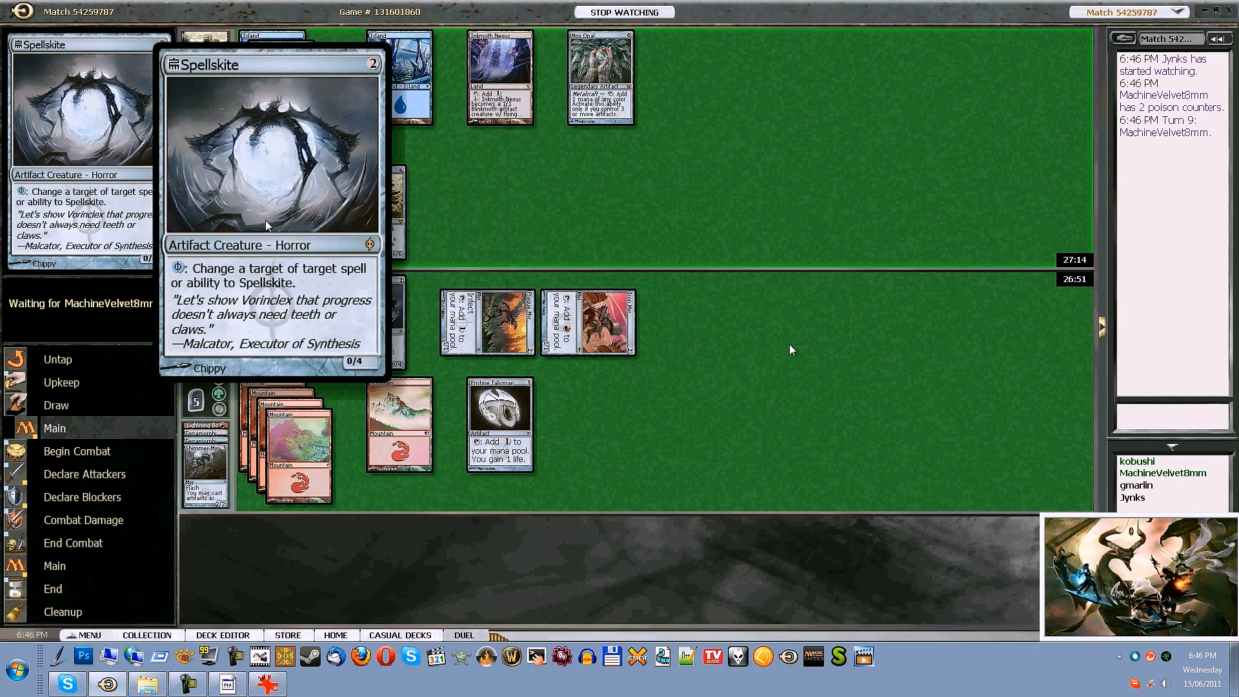
double_click(761, 407)
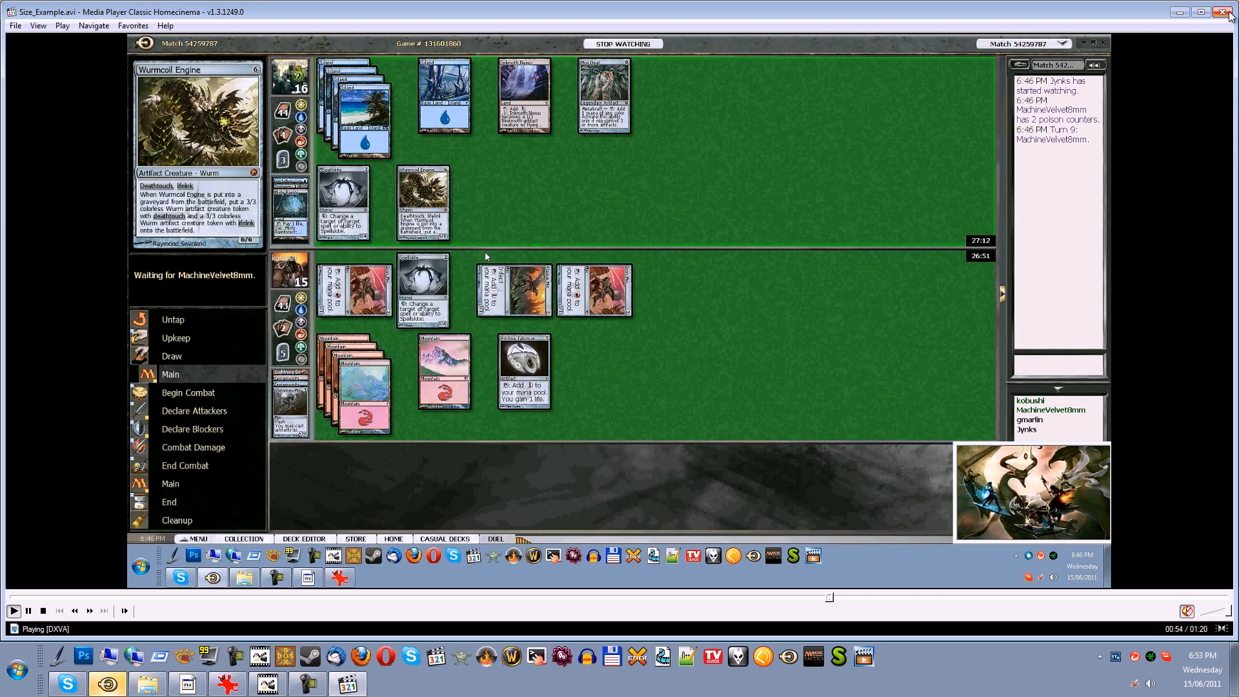
key("alt+F4")
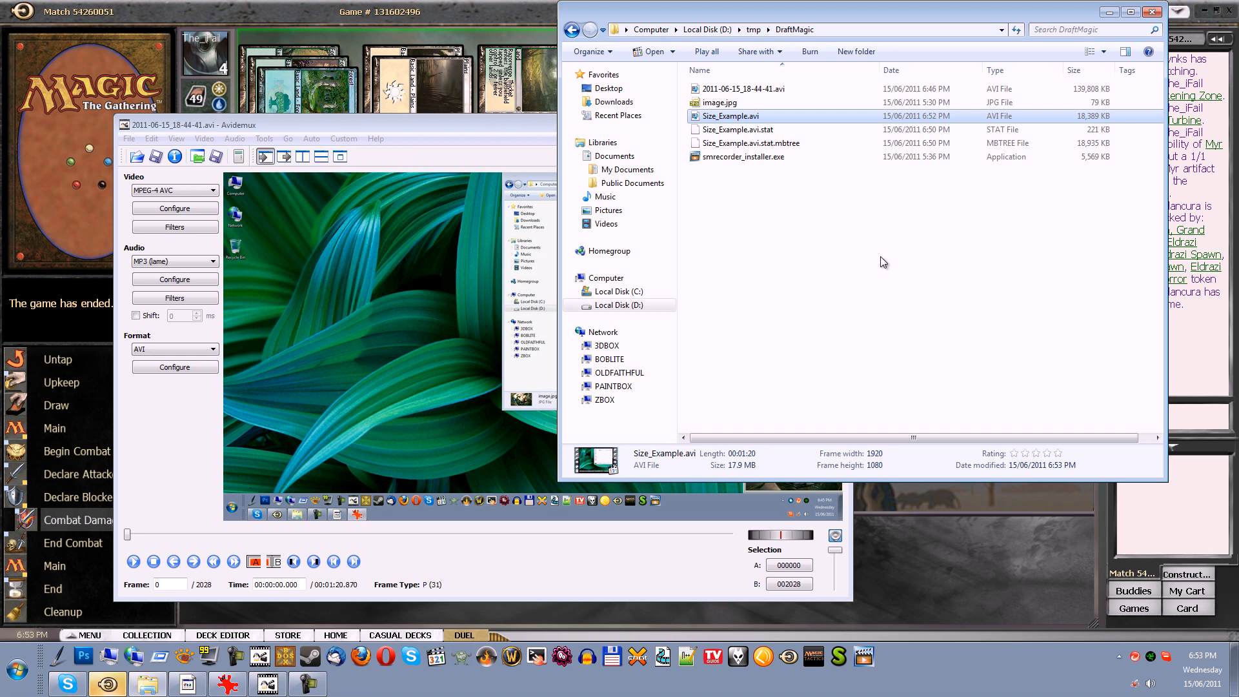
left_click(750, 94)
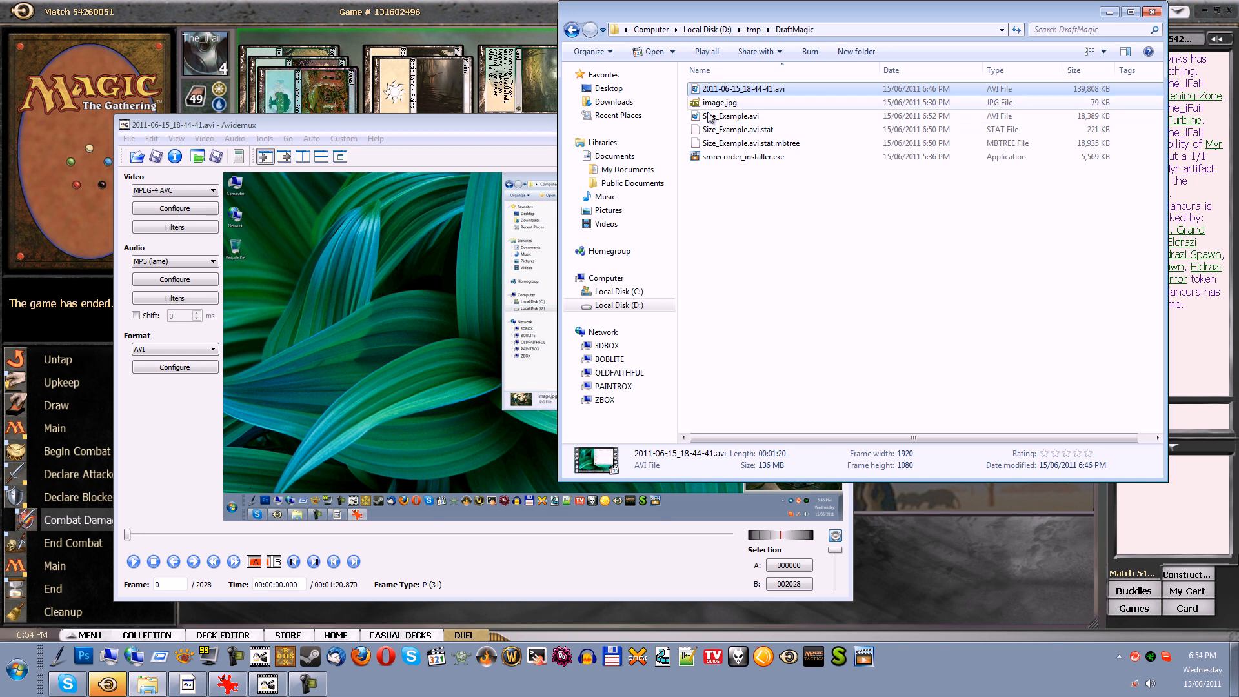
In Avidemux, add a Crop video filter that removes 86 pixels from the bottom of the picture, covering the recorded taskbar
left_click(440, 124)
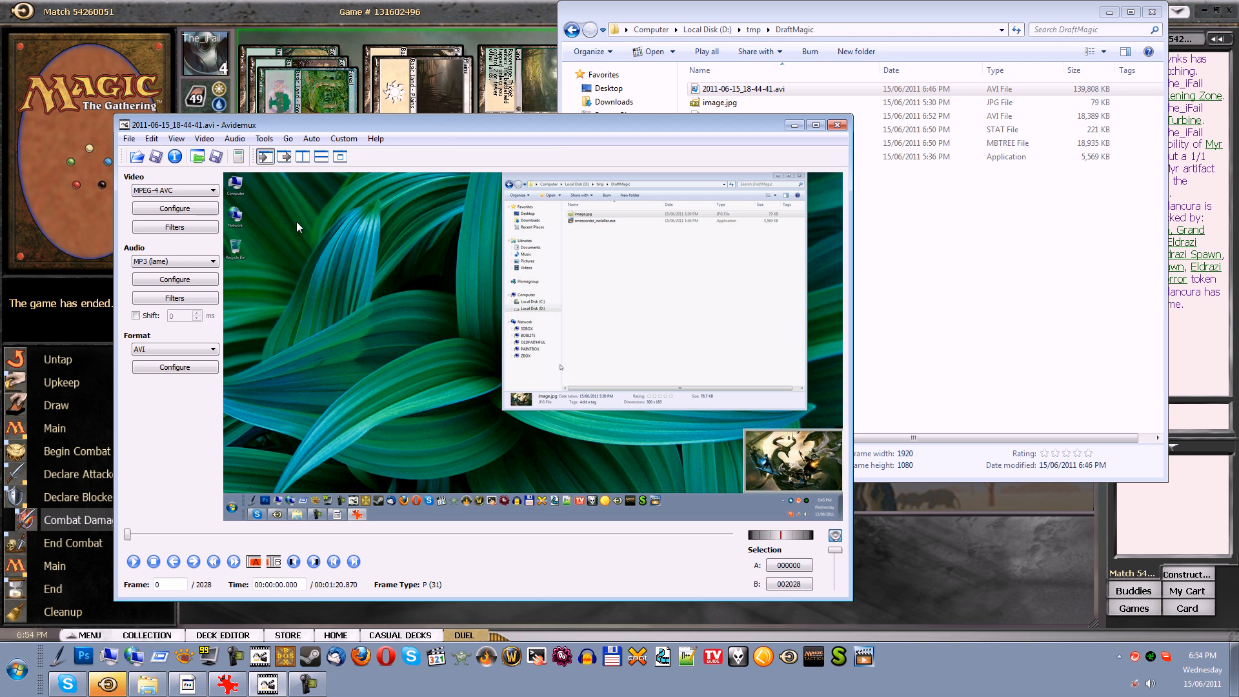
left_click(175, 227)
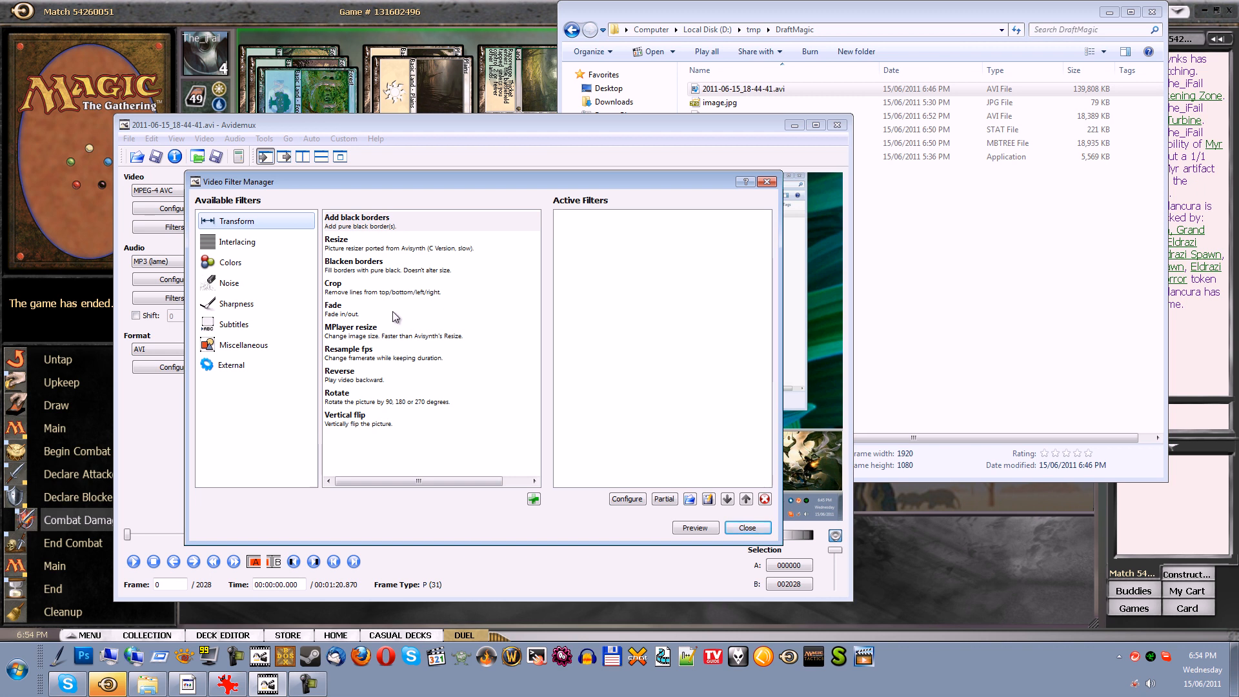
double_click(394, 290)
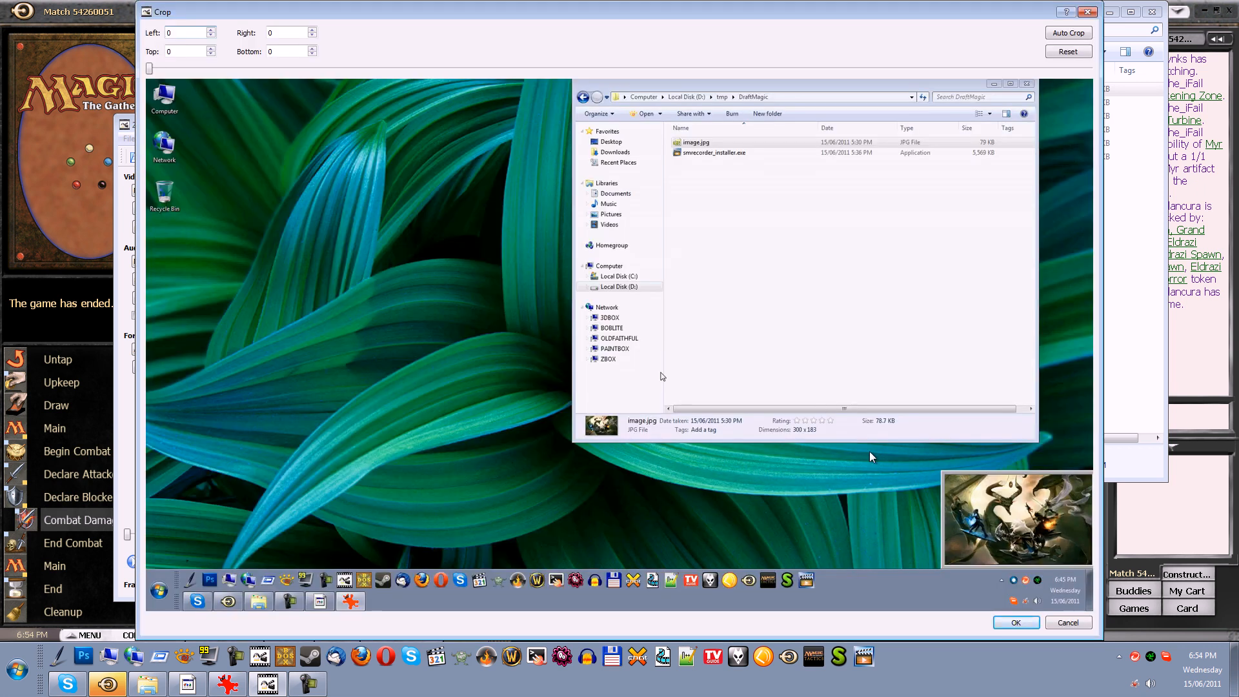
left_click(312, 49)
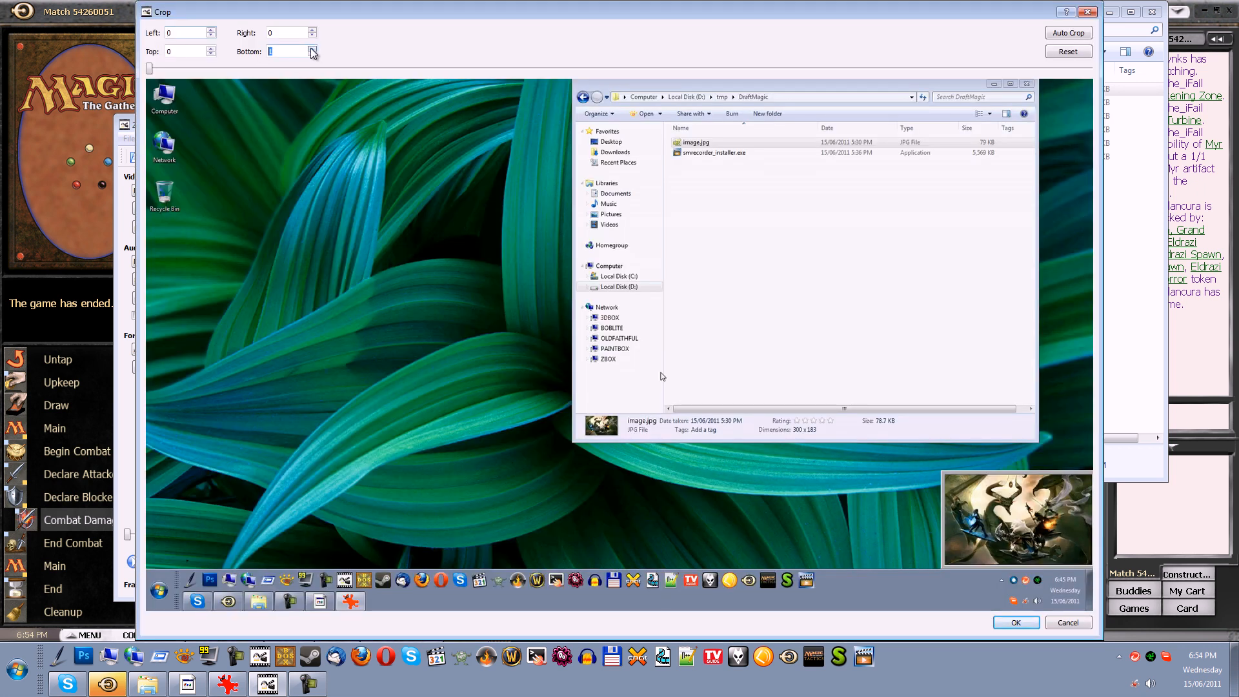
left_click(311, 49)
type("86")
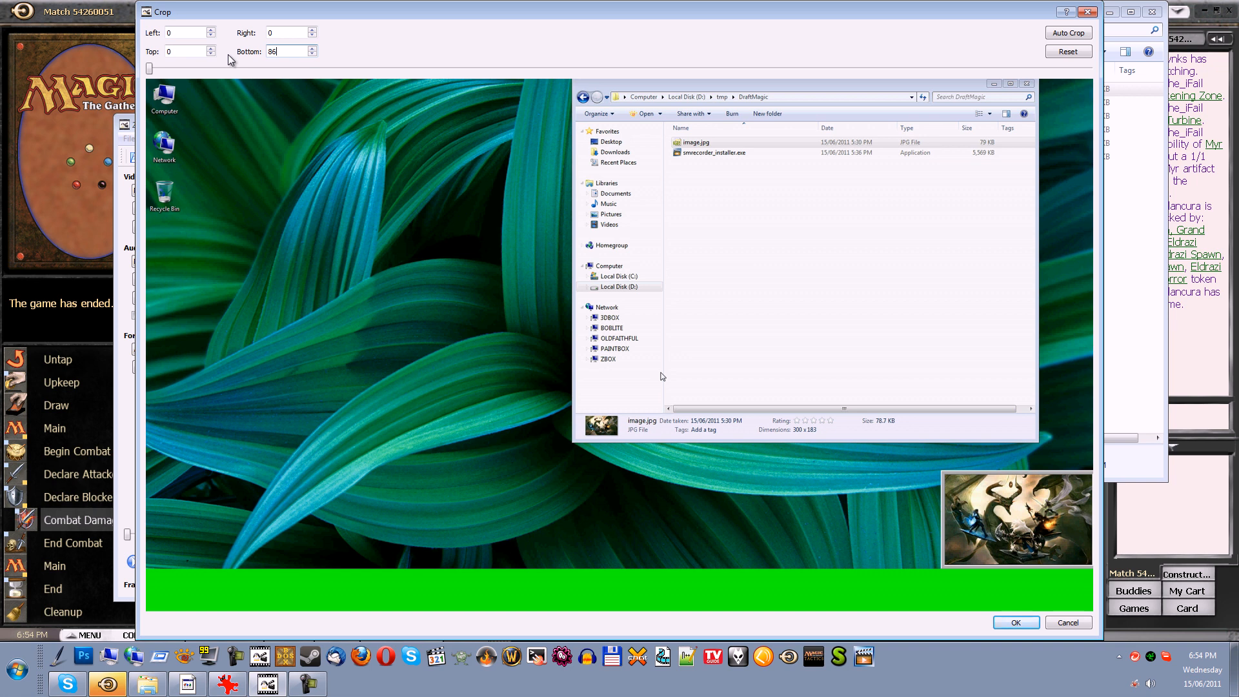
left_click(1016, 623)
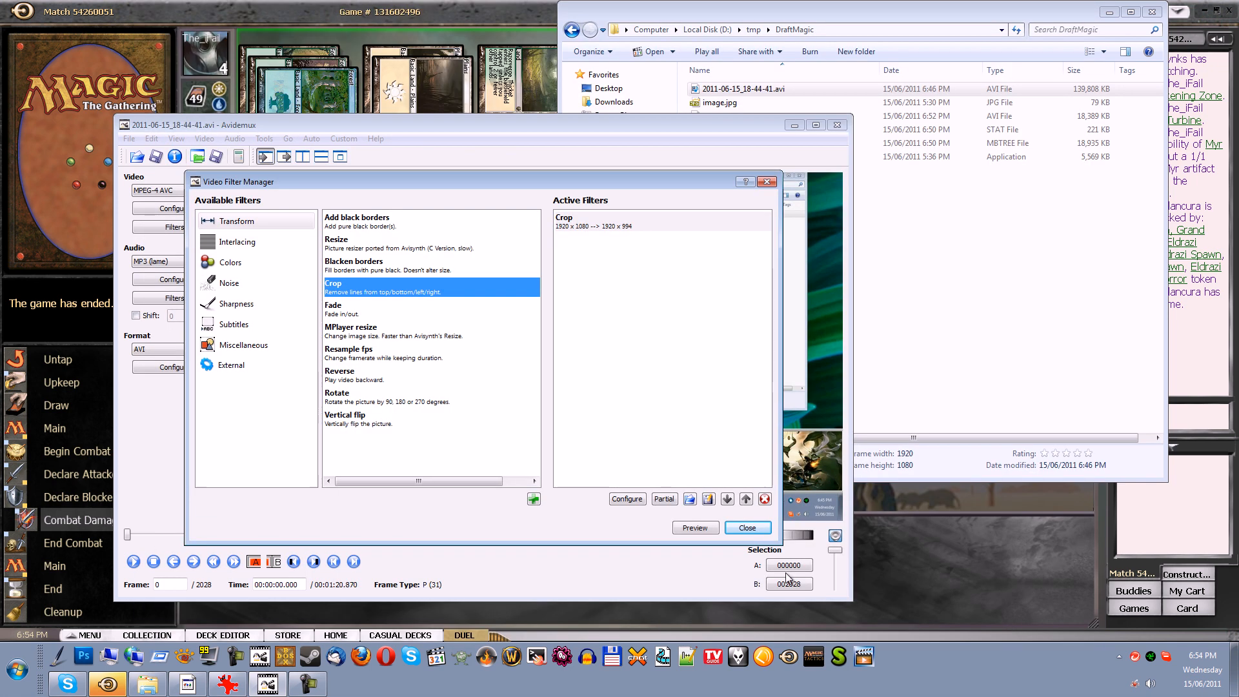
Add a Resize filter with the aspect ratio unlocked, width 1280 and height 720, and close the filter manager
double_click(346, 244)
left_click(387, 281)
left_click(421, 334)
double_click(420, 334)
type("720")
key("BackSpace")
key("BackSpace")
key("BackSpace")
type("128")
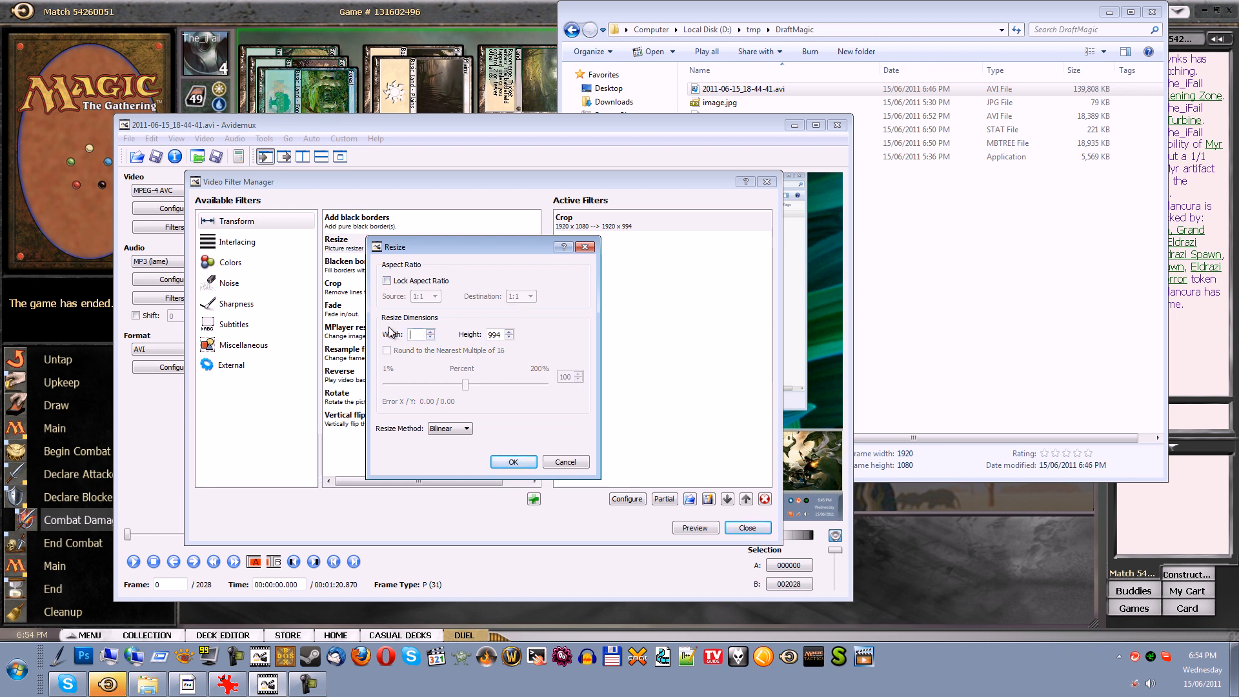
type("0")
key("Tab")
type("720")
left_click(513, 462)
left_click(747, 528)
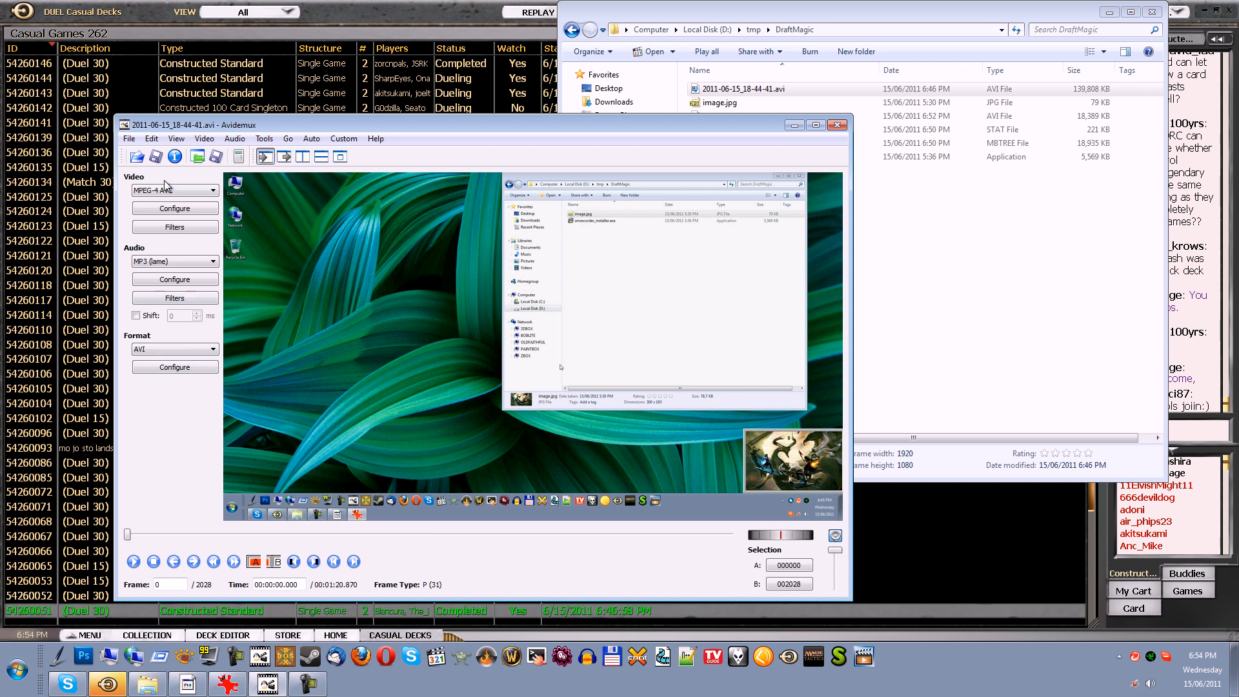
Delete all existing jobs, M1-G1.js and M1-G2.js, from the job list and close it
left_click(129, 138)
left_click(246, 307)
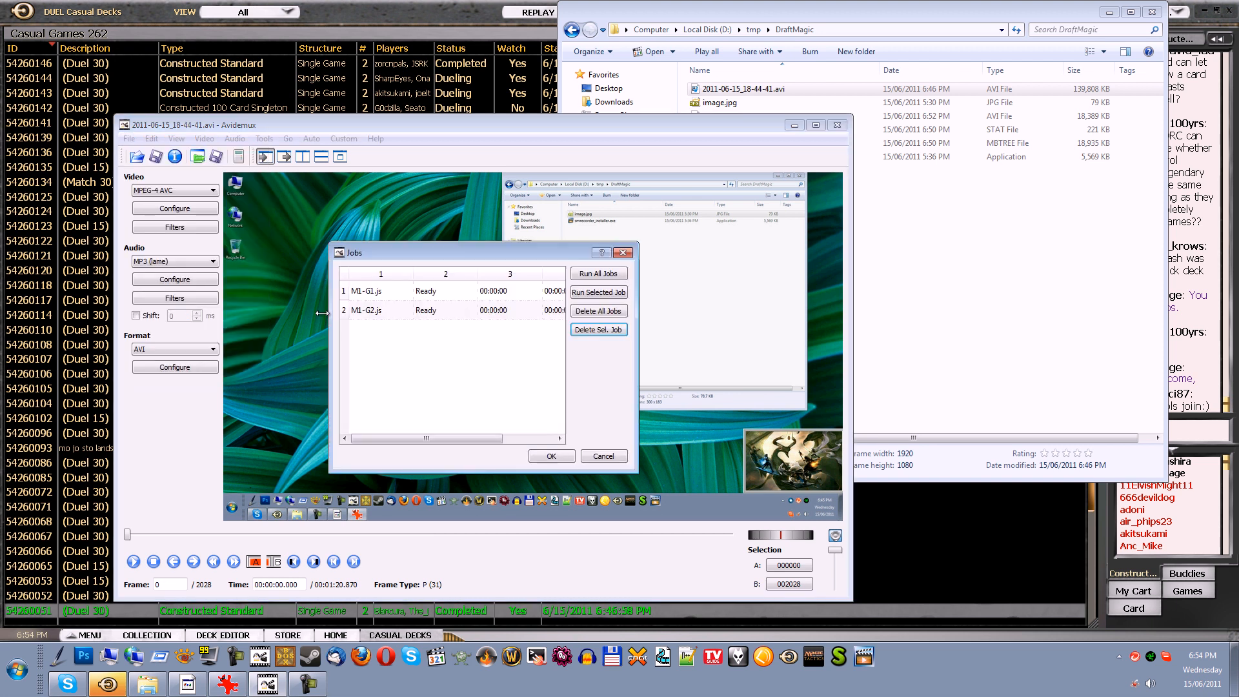
left_click(606, 311)
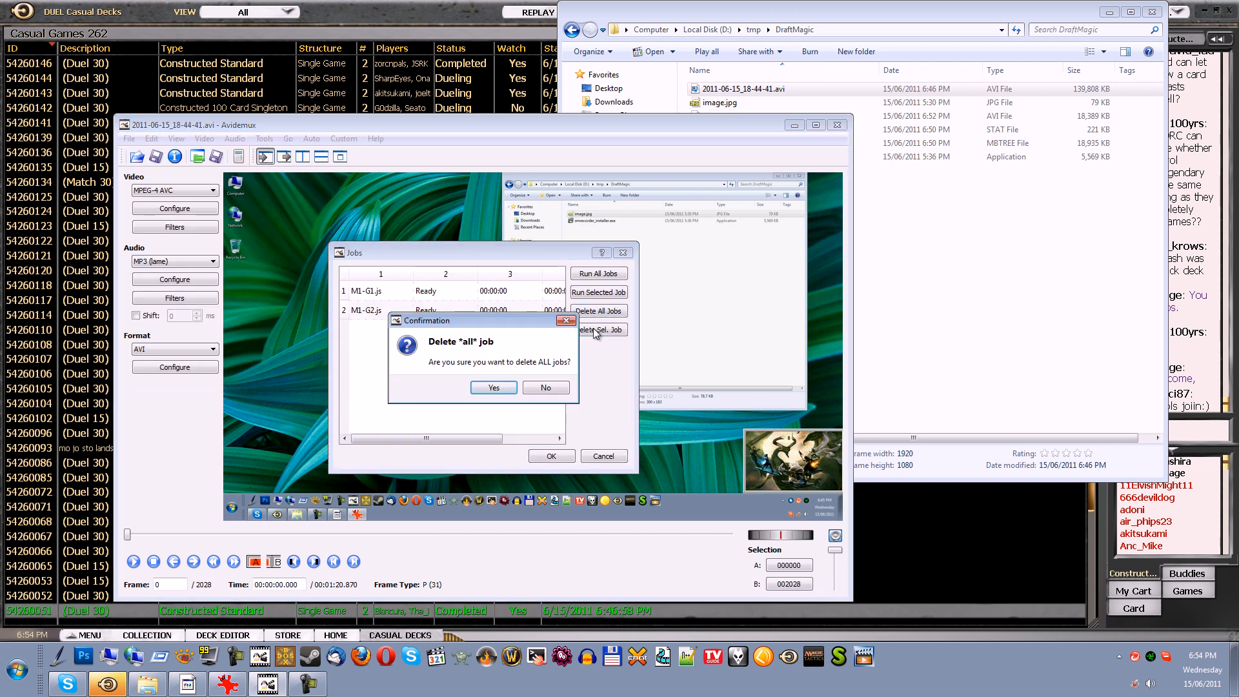
left_click(493, 389)
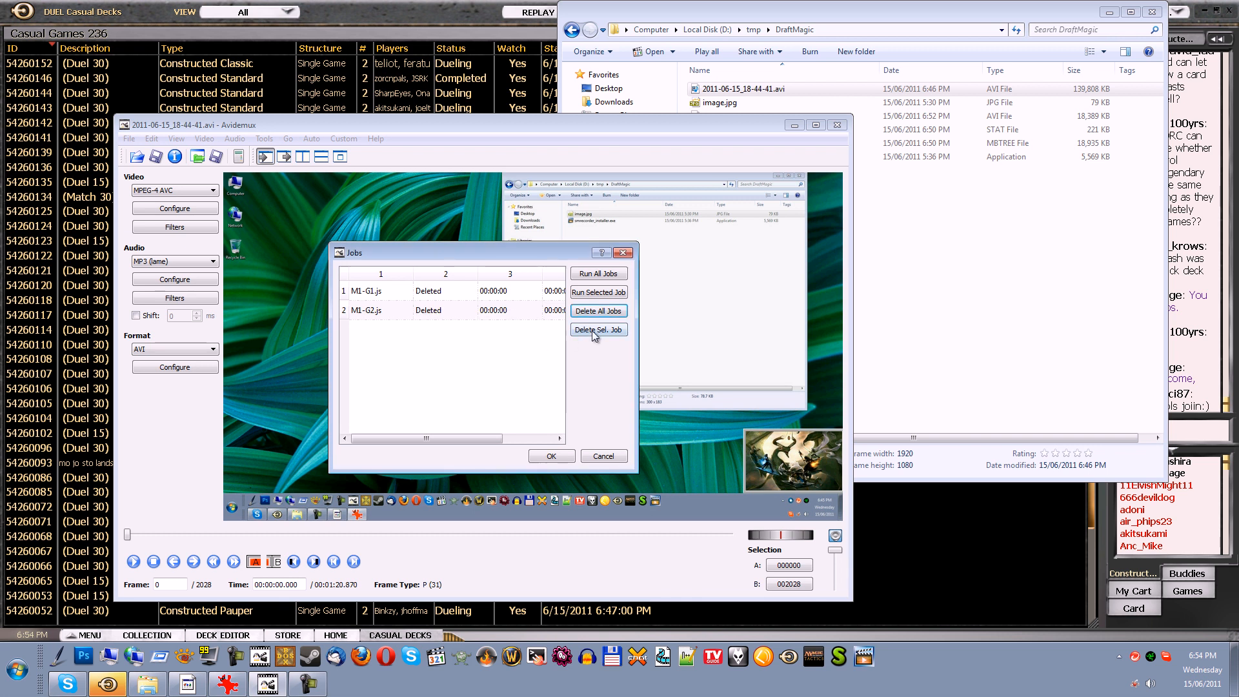
left_click(539, 455)
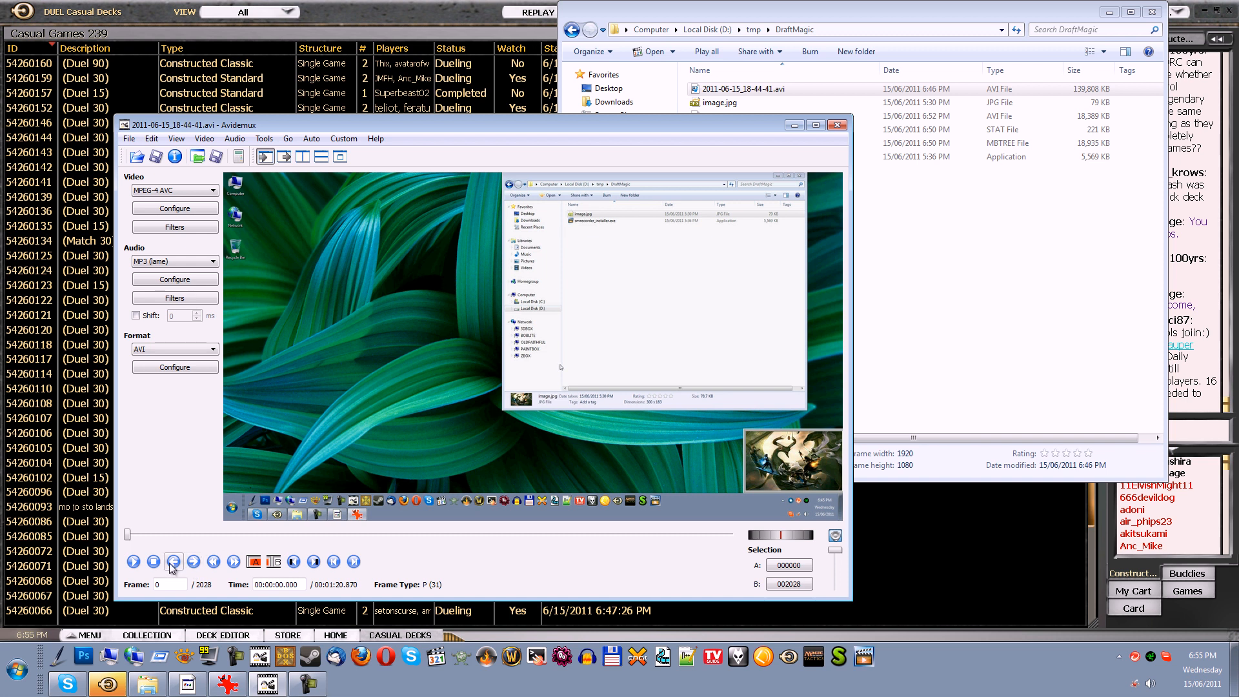
Jump between keyframes and play parts of the recording to find where the first match opens
left_click(230, 567)
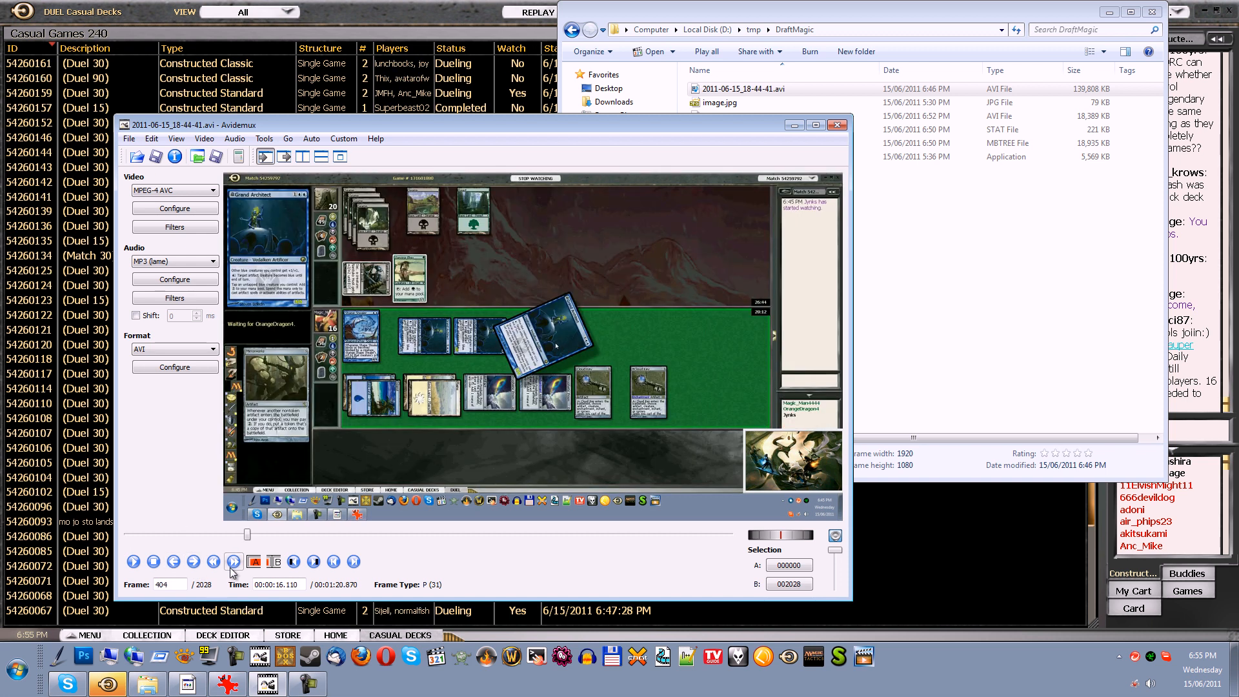
left_click(212, 564)
left_click(232, 562)
left_click(214, 562)
left_click(134, 561)
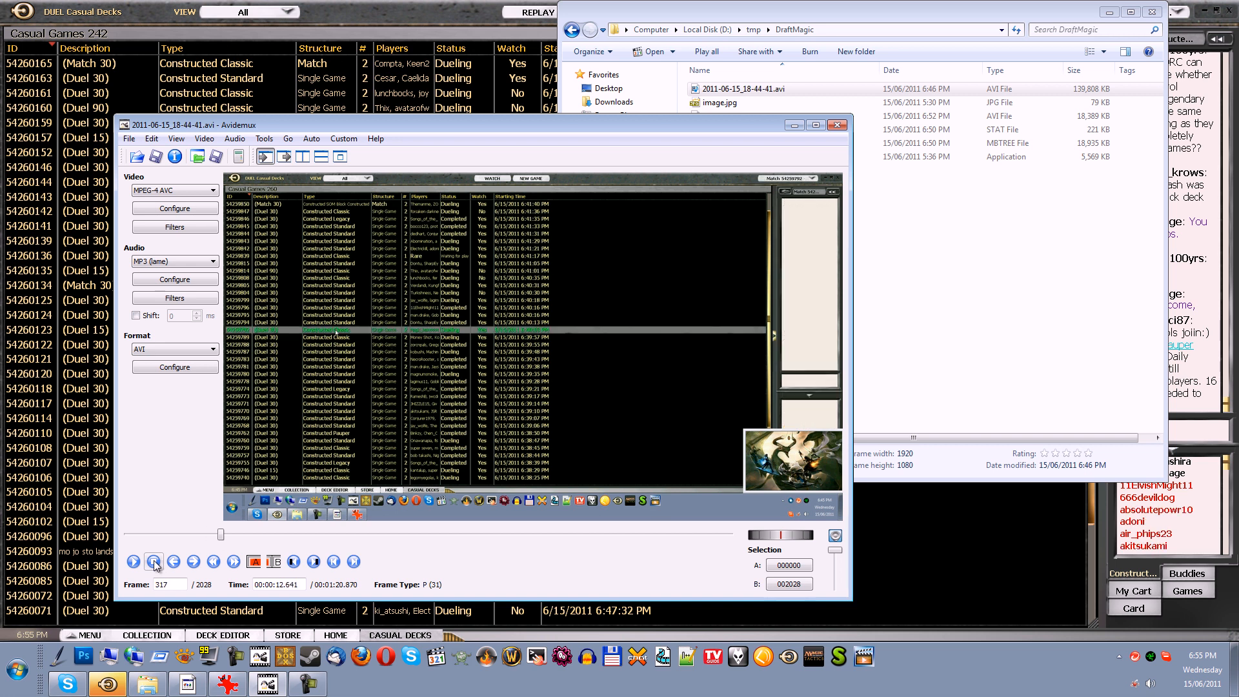
left_click(155, 564)
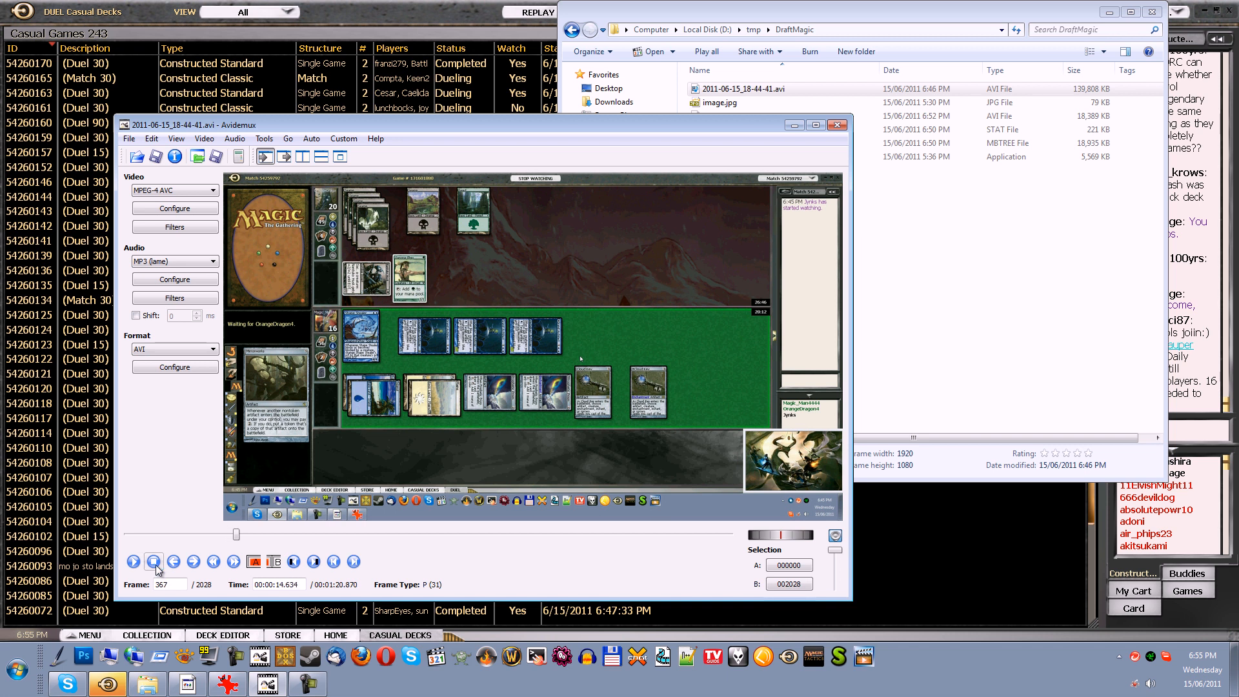
left_click(152, 564)
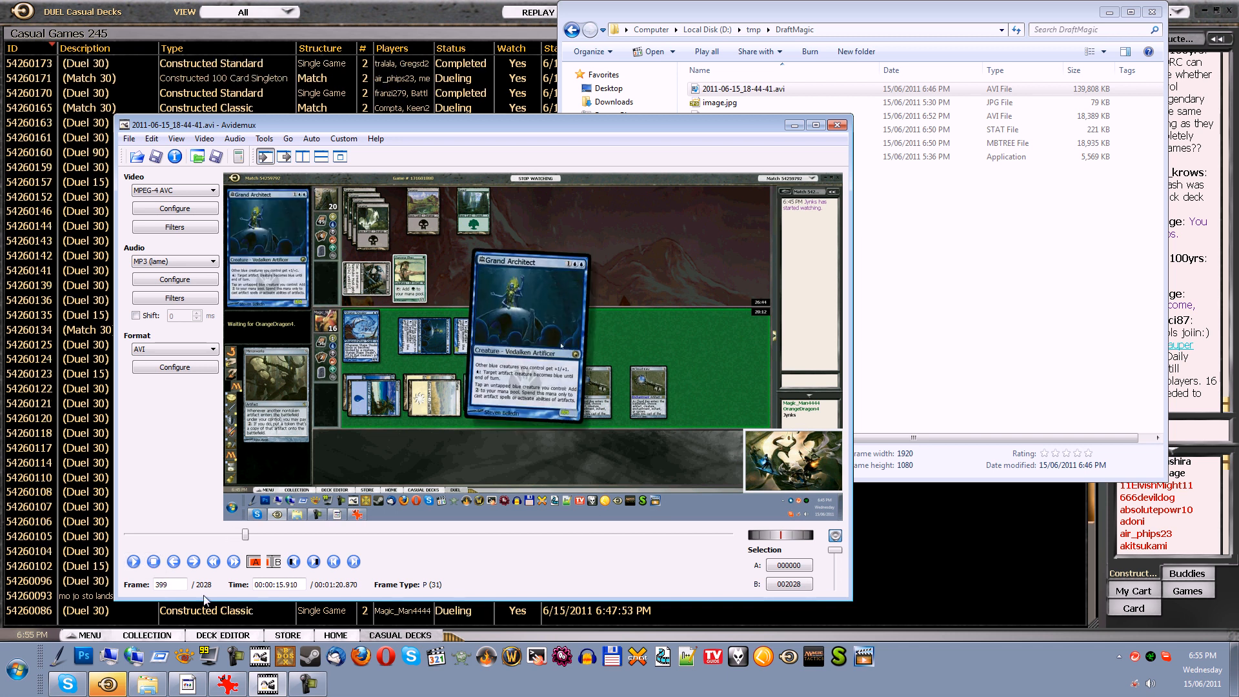
left_click(213, 563)
left_click(139, 563)
left_click(154, 563)
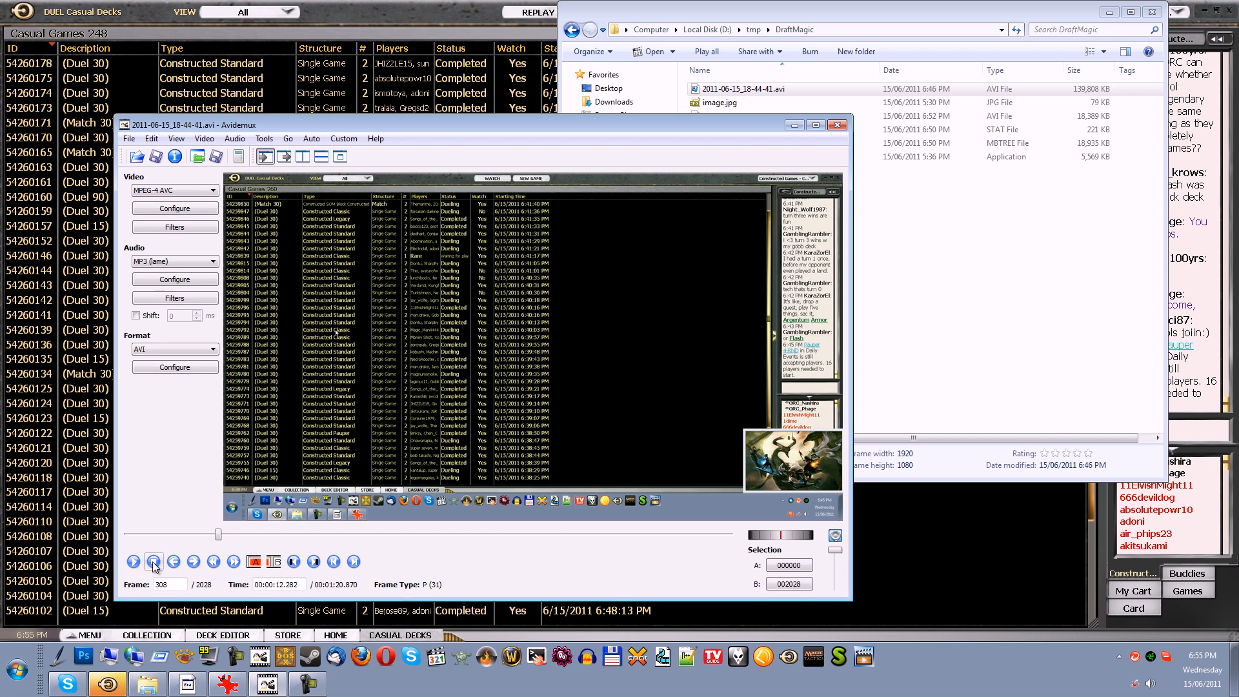
Step frame by frame to frame 337, where the match window first appears, and set it as selection start marker A
left_click(154, 561)
left_click(173, 562)
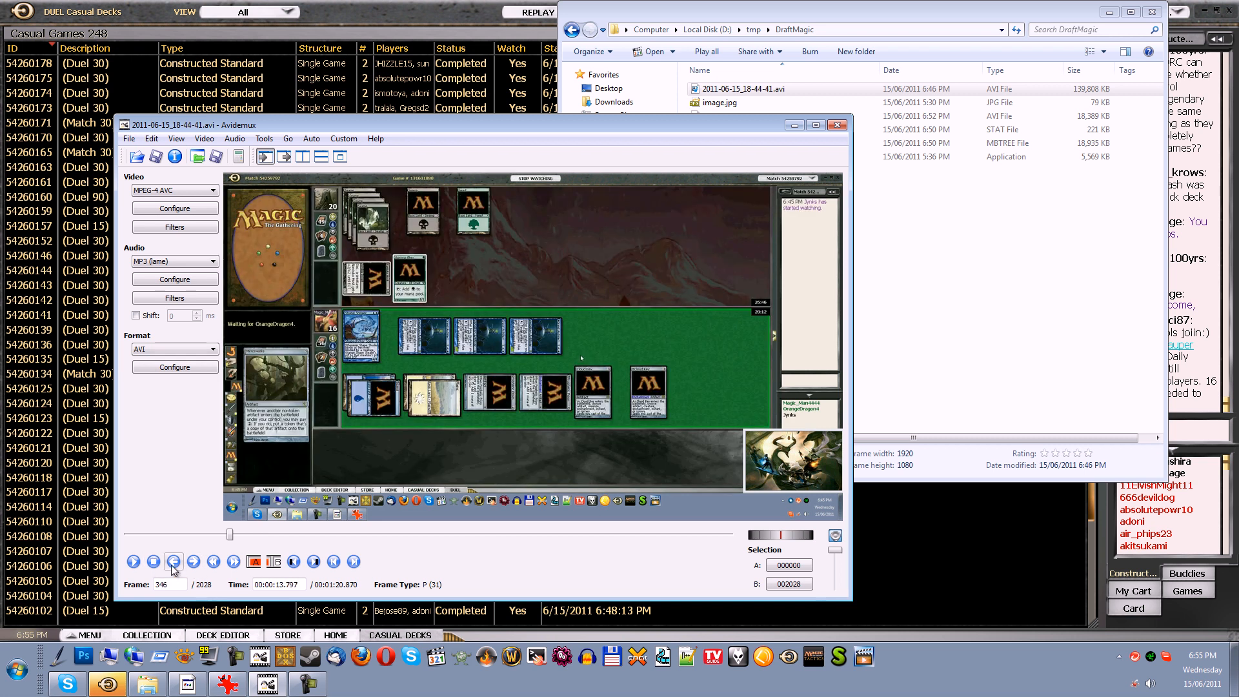
left_click(173, 562)
left_click(173, 562)
left_click(173, 561)
left_click(173, 562)
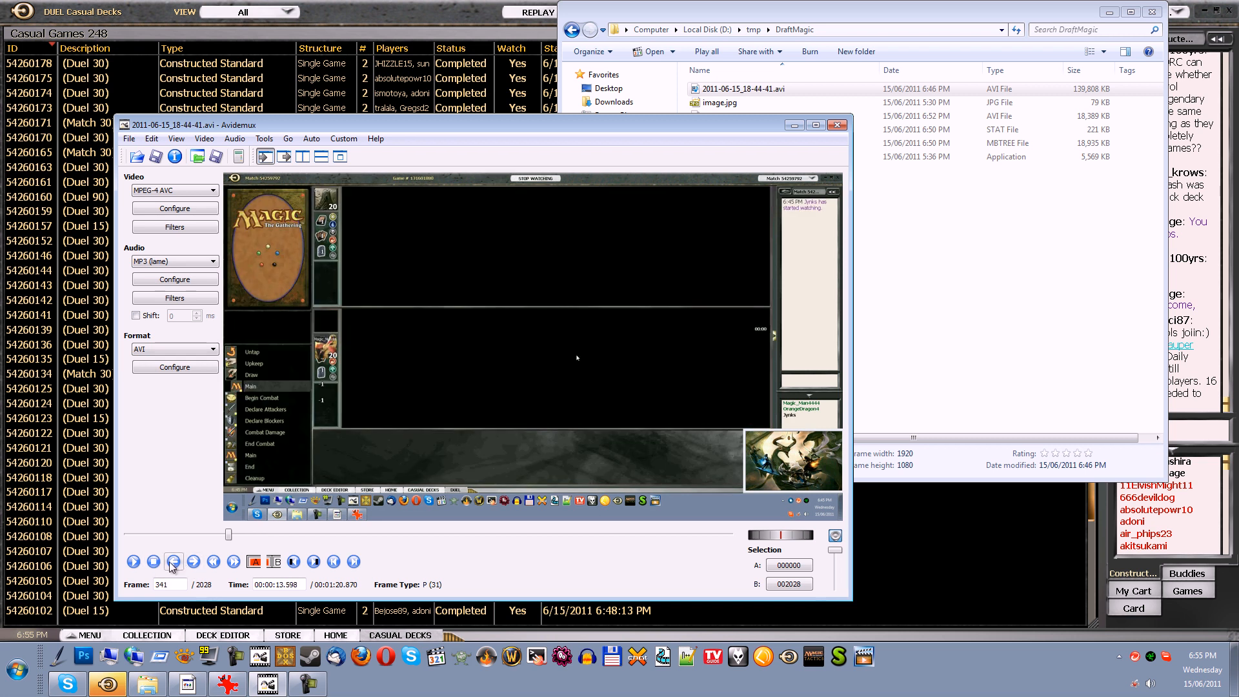
left_click(172, 561)
left_click(173, 561)
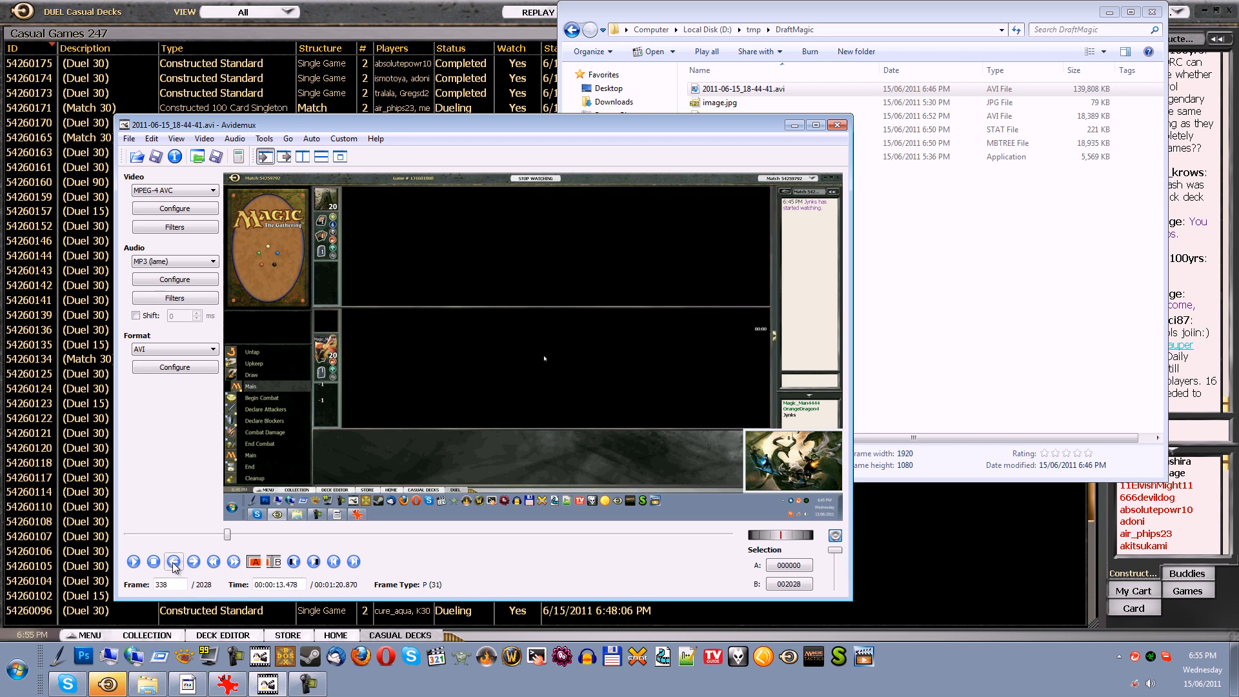
left_click(173, 562)
left_click(173, 562)
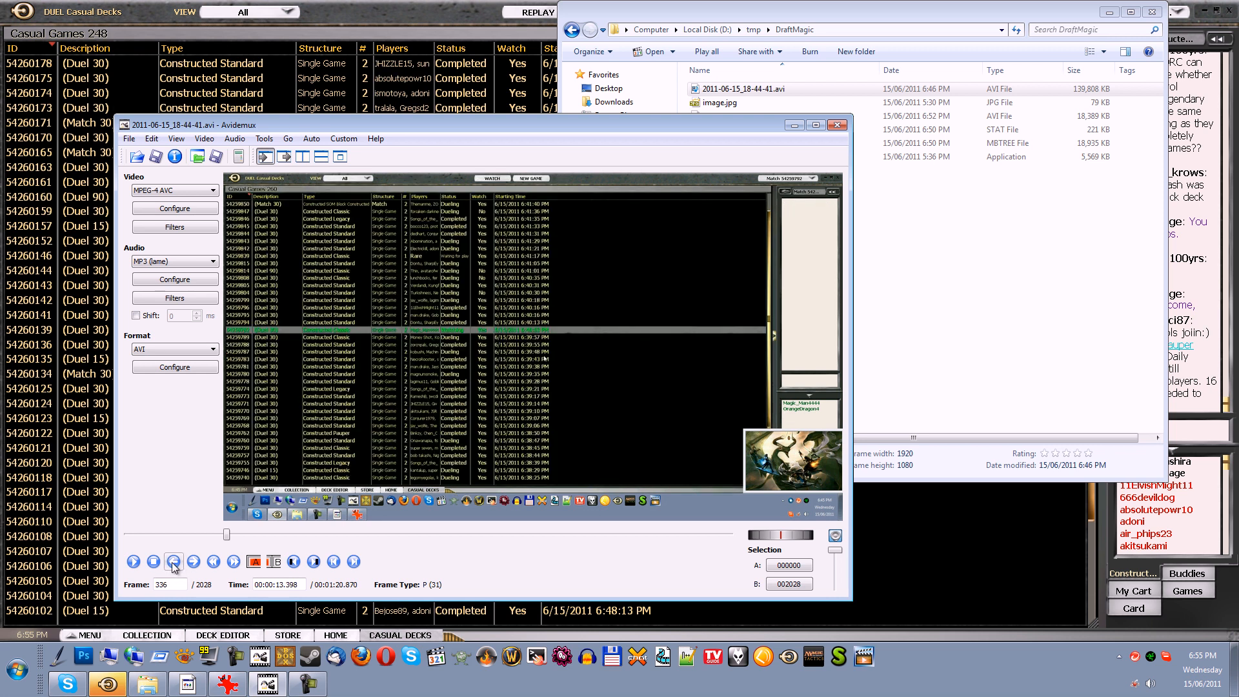
left_click(193, 562)
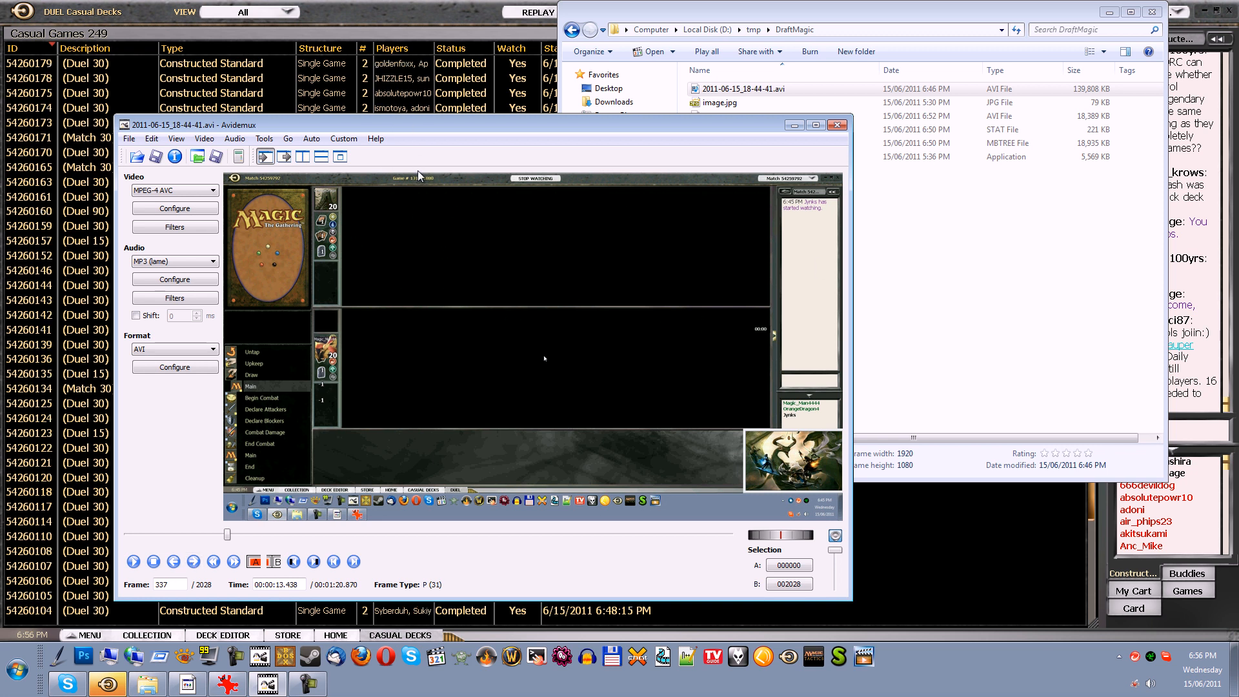
left_click(173, 562)
left_click(193, 562)
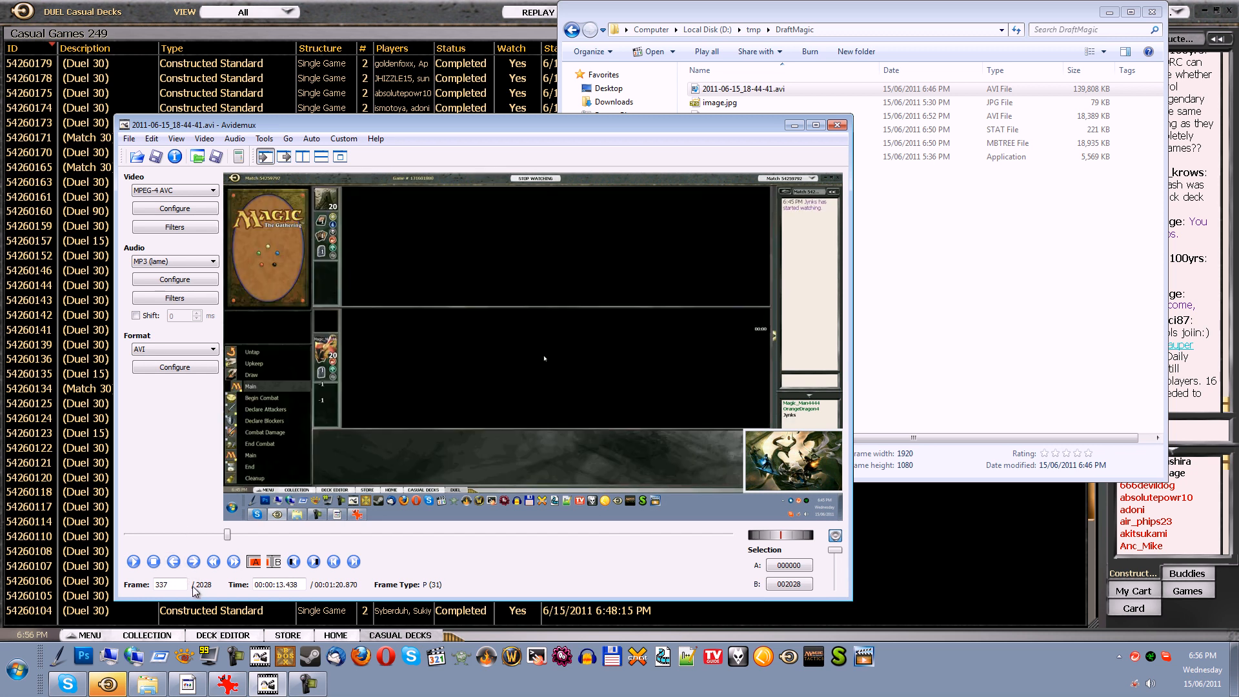
left_click(255, 562)
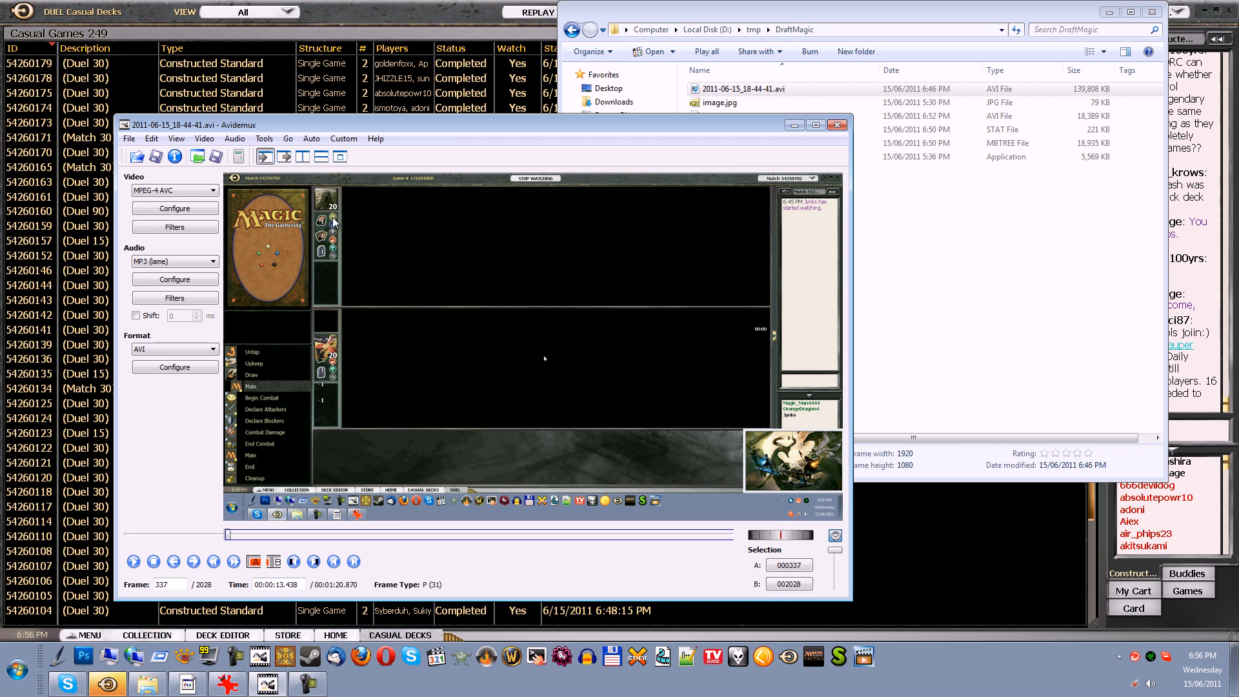
Find the last frame of the first match, frame 769, and set it as selection end marker B
left_click(236, 563)
left_click(235, 563)
left_click(235, 563)
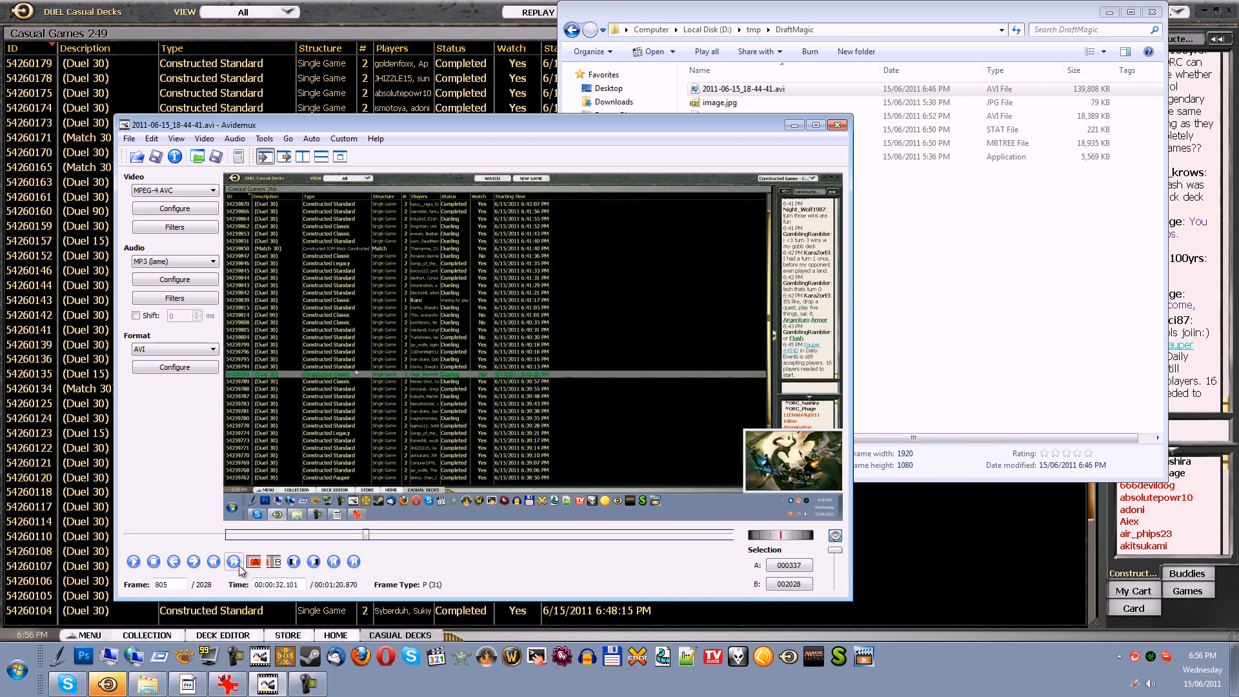
left_click(214, 562)
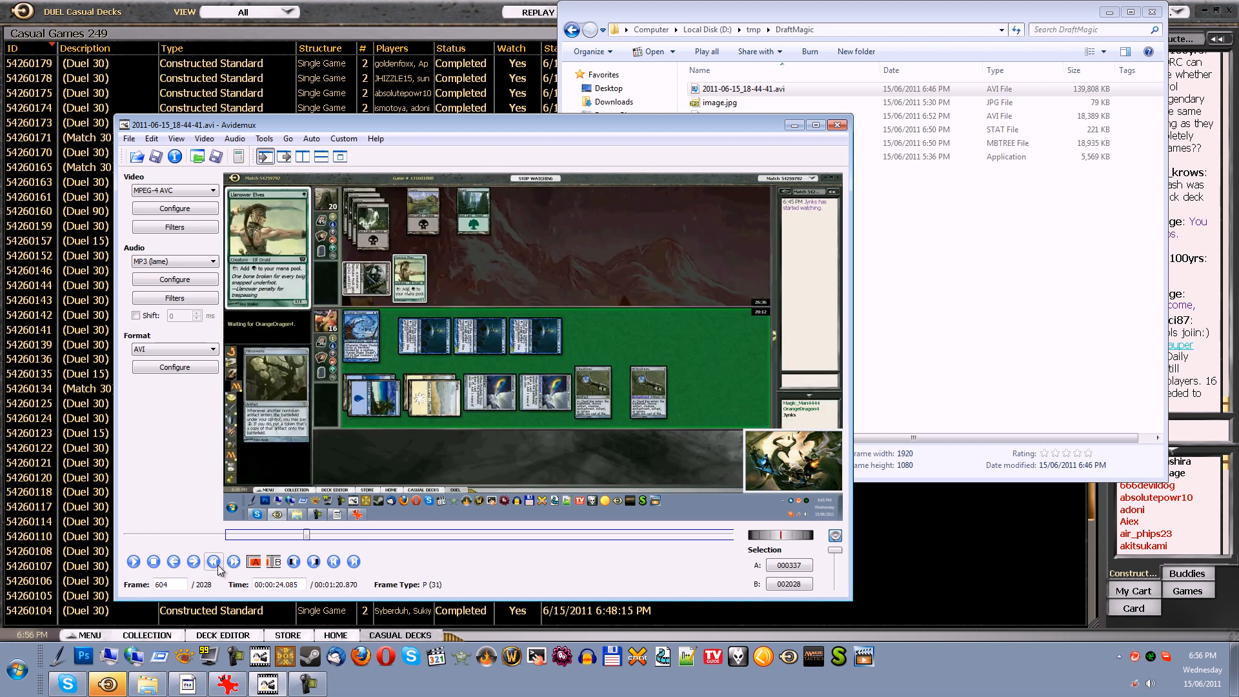
left_click(154, 562)
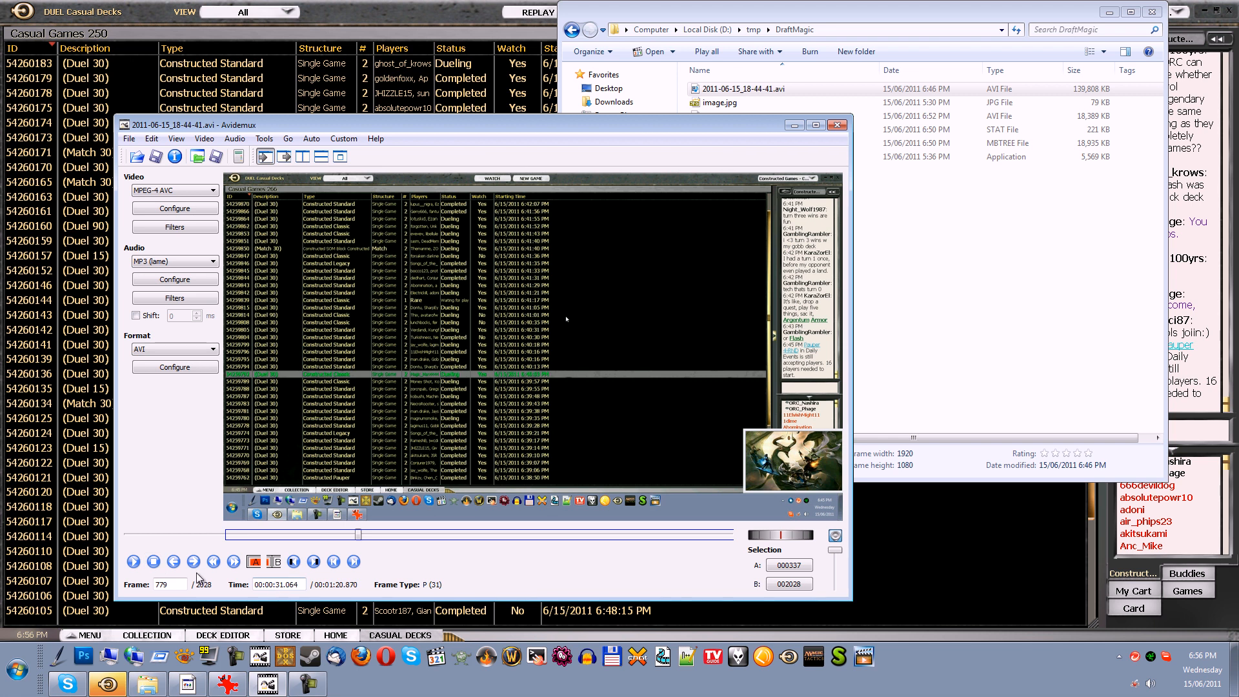
left_click(174, 562)
left_click(174, 564)
left_click(174, 564)
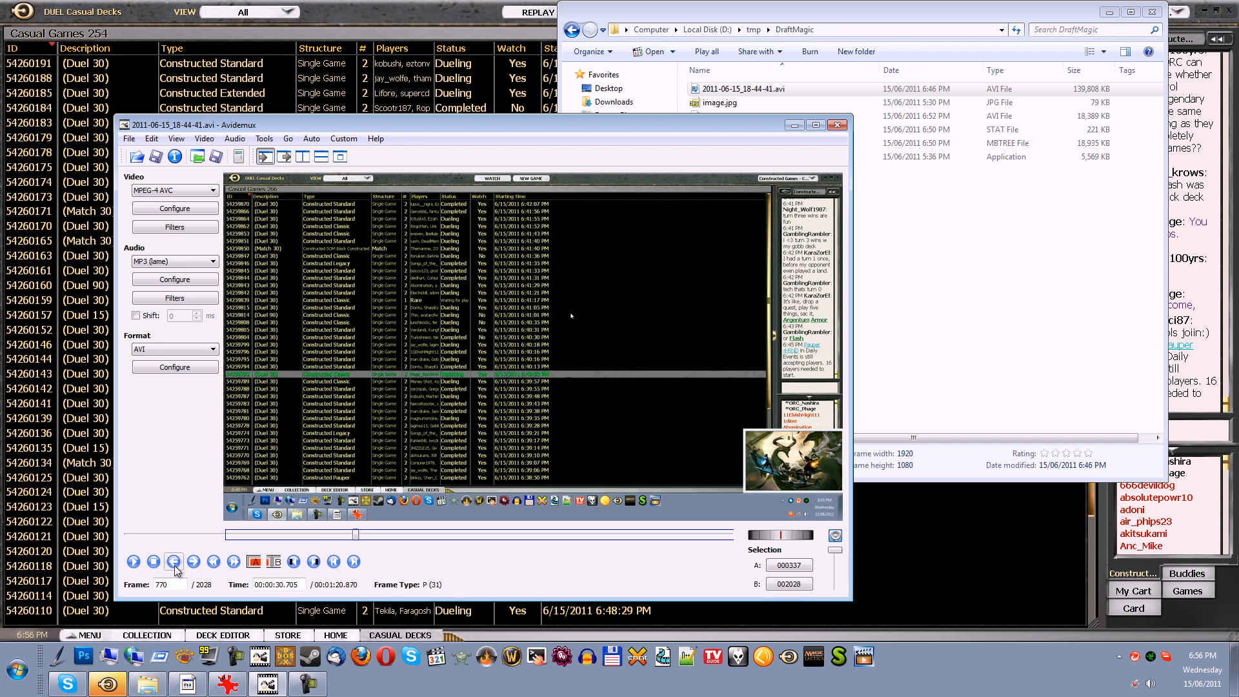
left_click(174, 561)
left_click(174, 562)
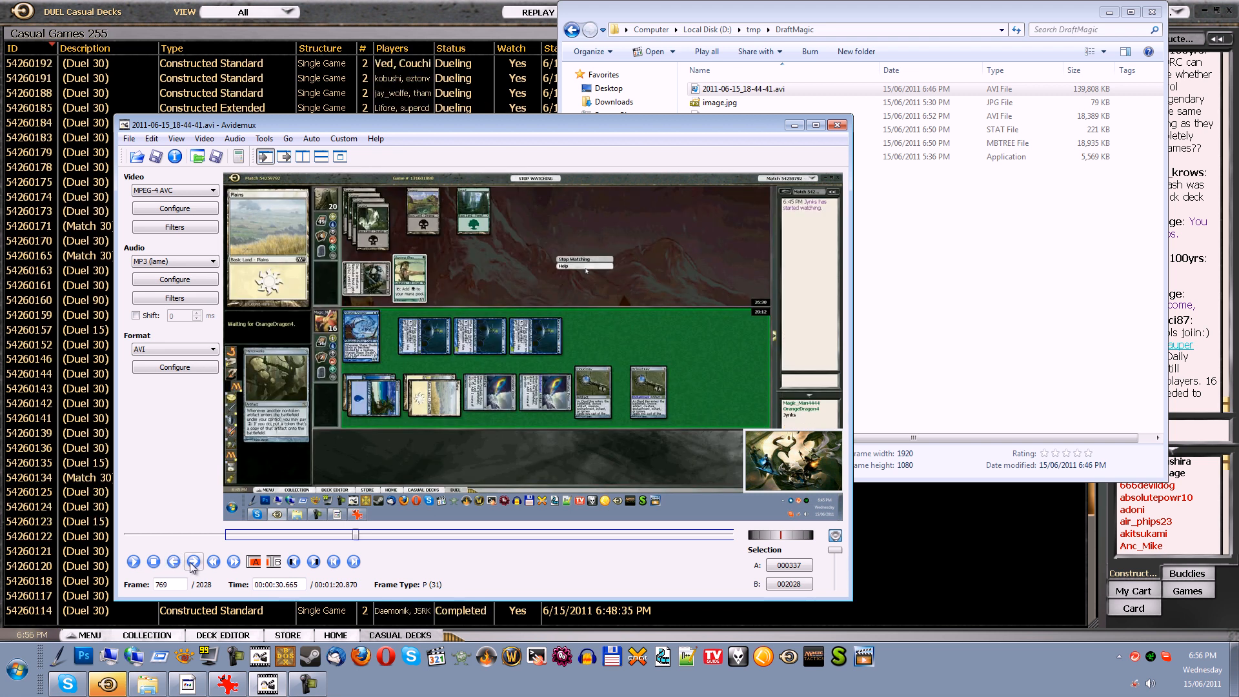
left_click(193, 562)
left_click(174, 563)
left_click(274, 562)
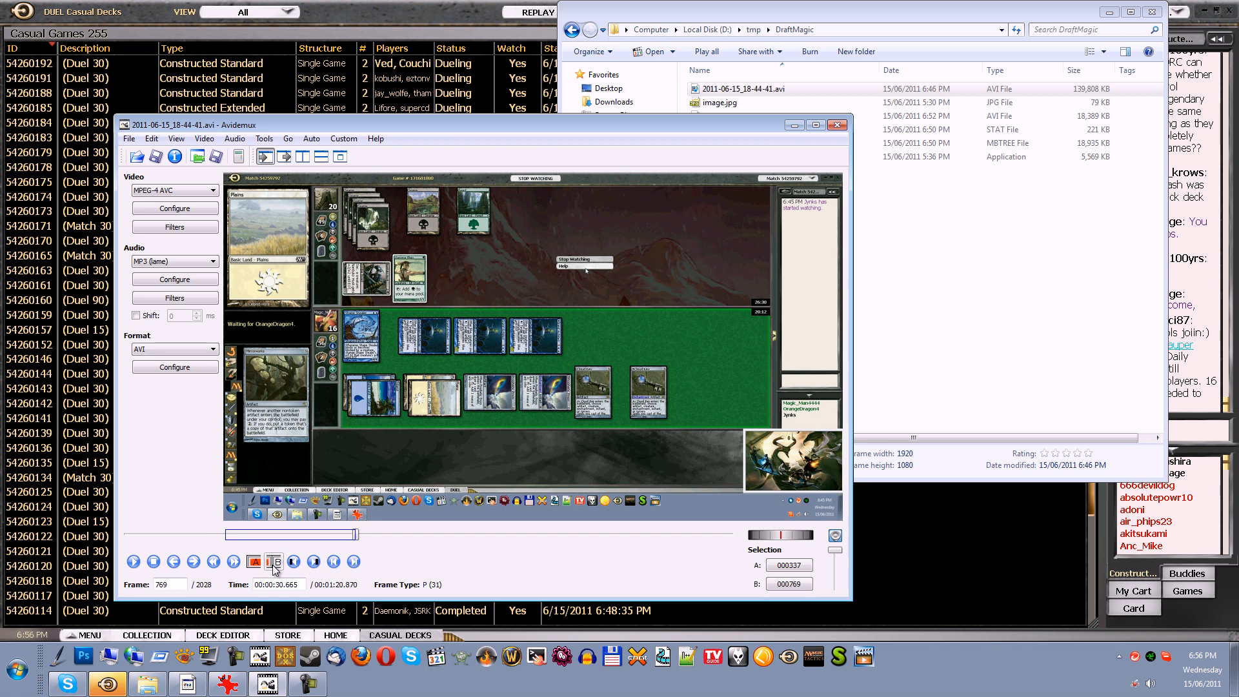
Start a new joblist entry for the selected section and name the job M1-G1
left_click(129, 139)
left_click(185, 284)
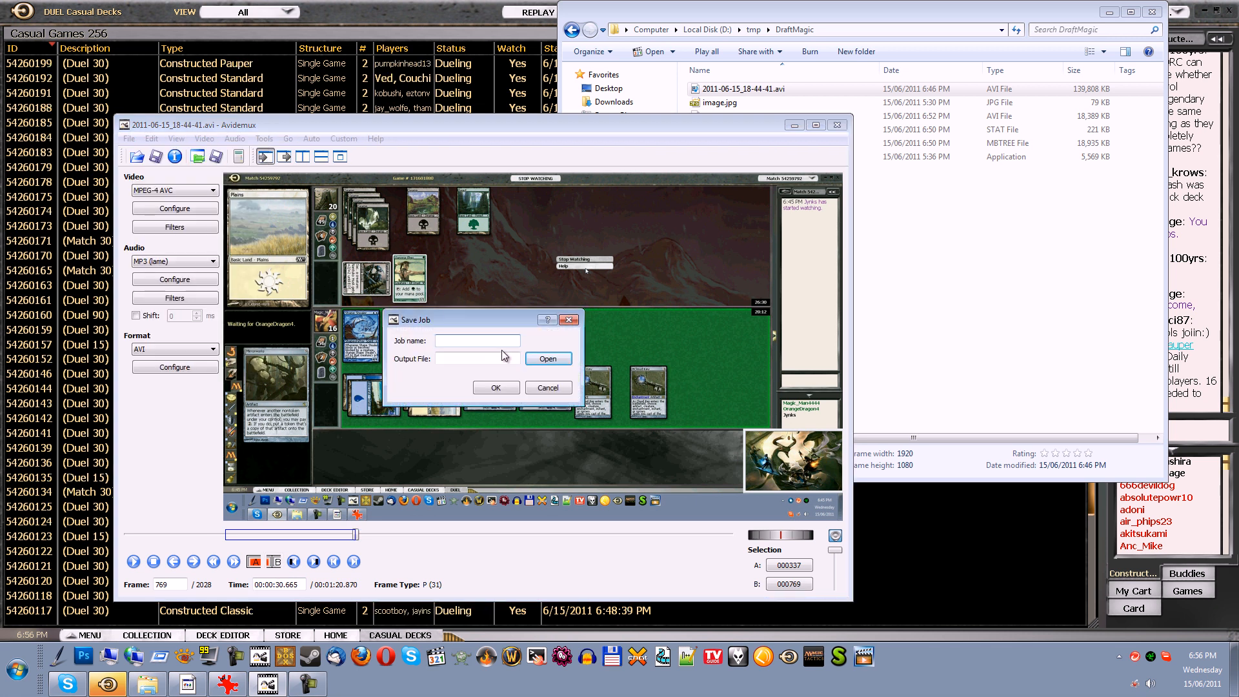
type("M1")
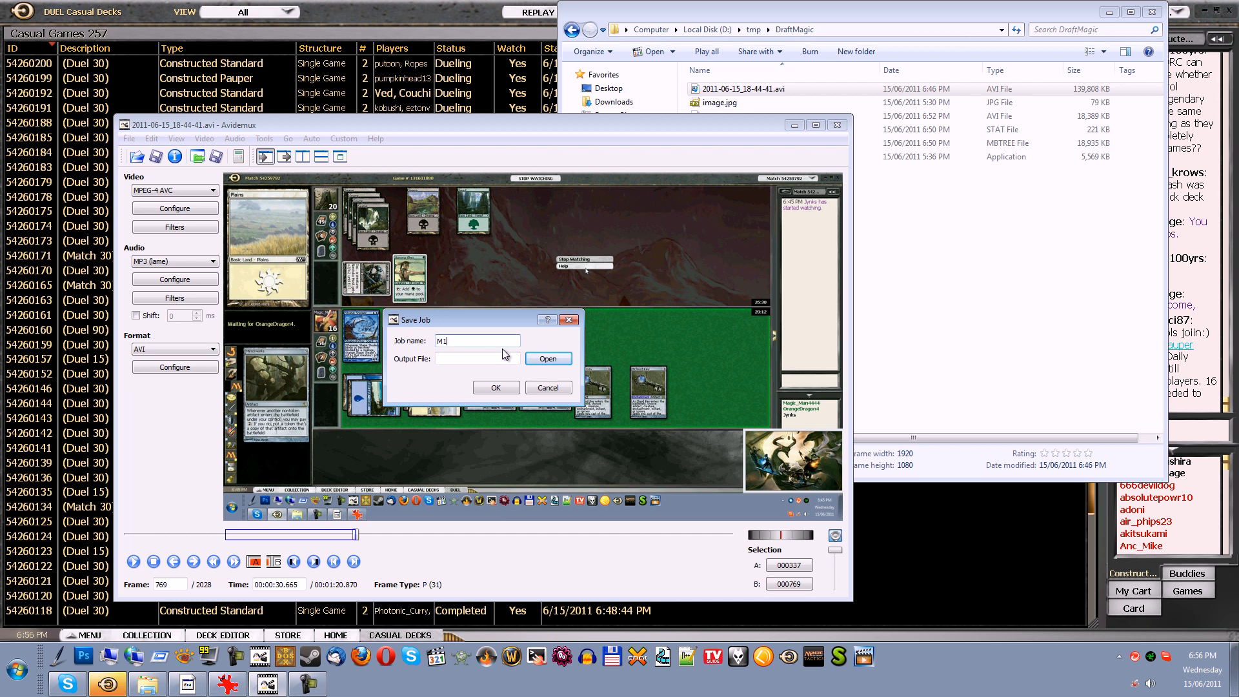
type("=G1")
Set the job's output file to M1-G1.avi in the DraftMagic folder, copy its path, and save the job
left_click(553, 358)
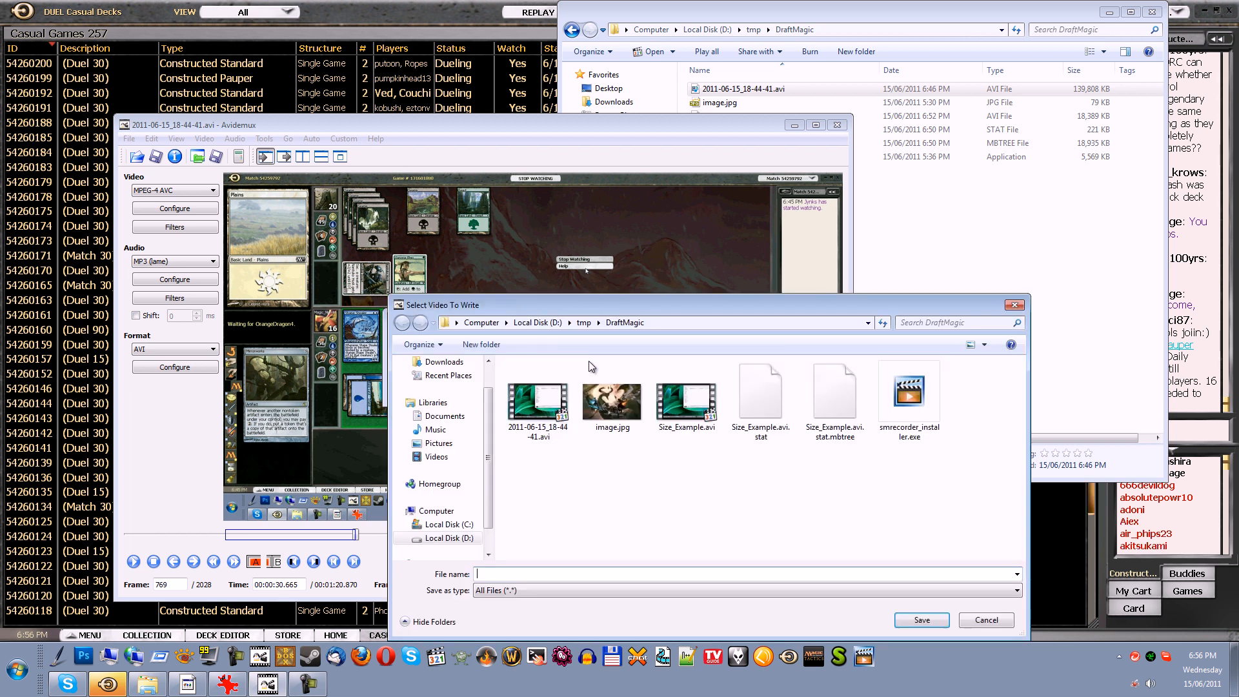
type("1-G1.avi")
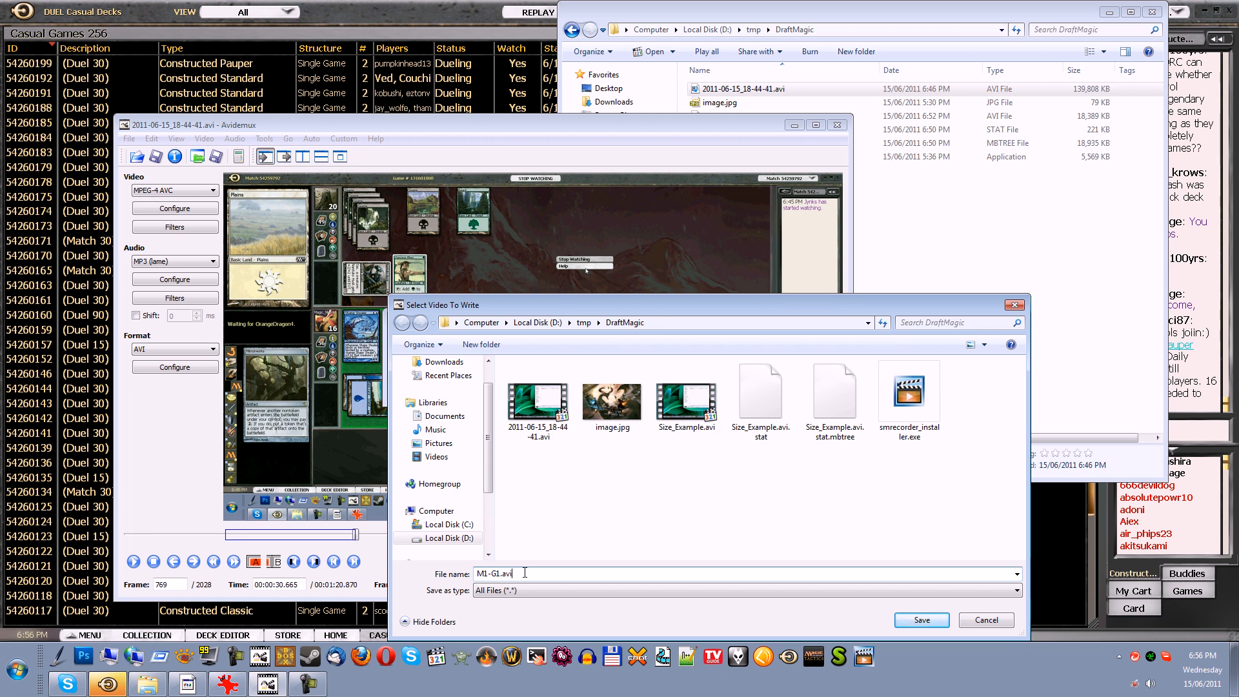
key("ctrl+shift+Left")
key("ctrl+shift+Left")
key("ctrl+shift+Right")
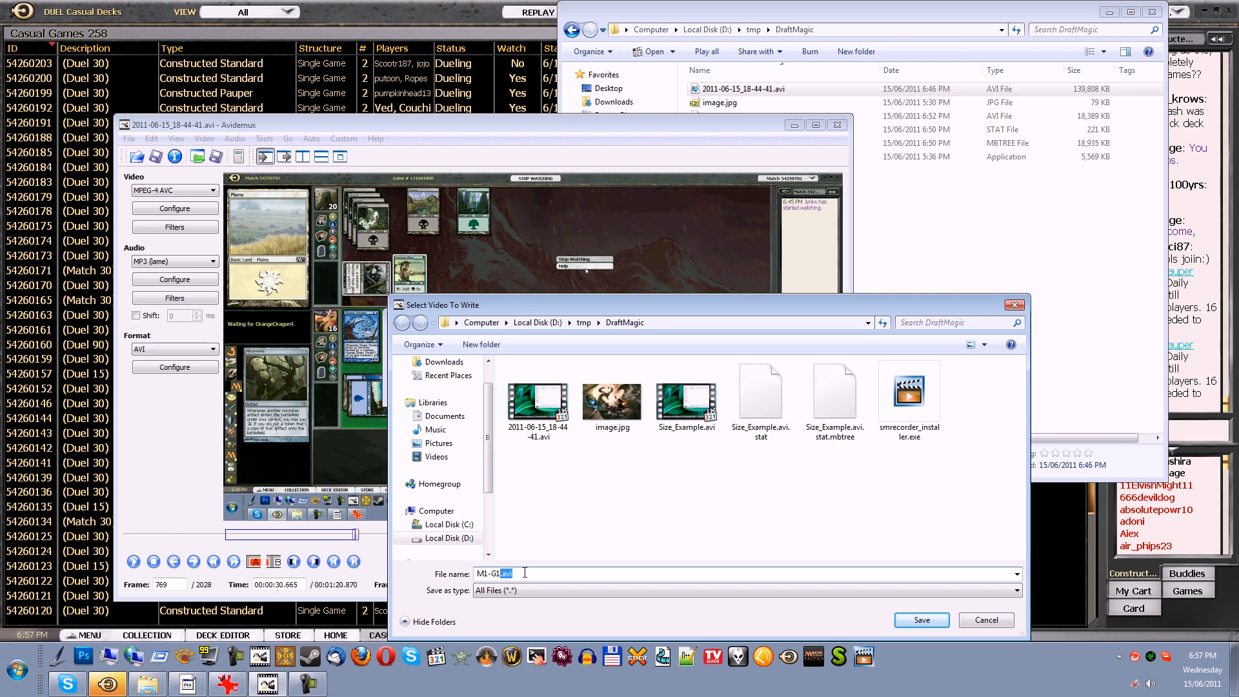
left_click(938, 621)
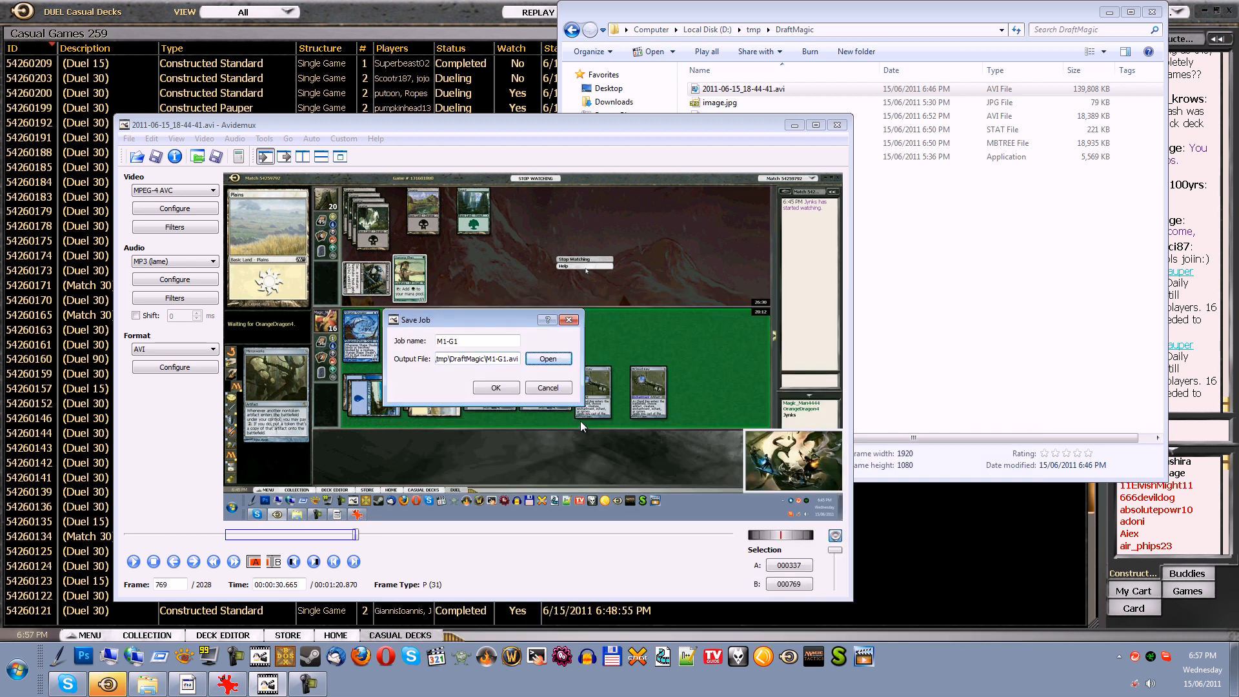
triple_click(505, 366)
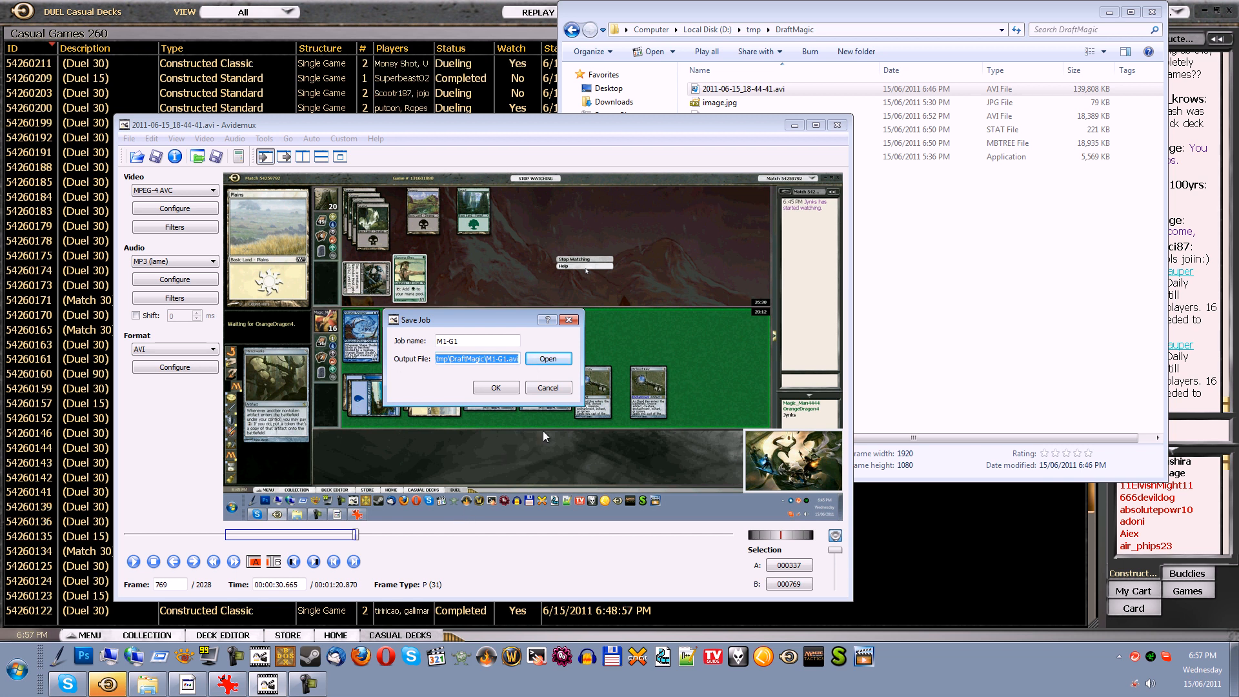
left_click(500, 393)
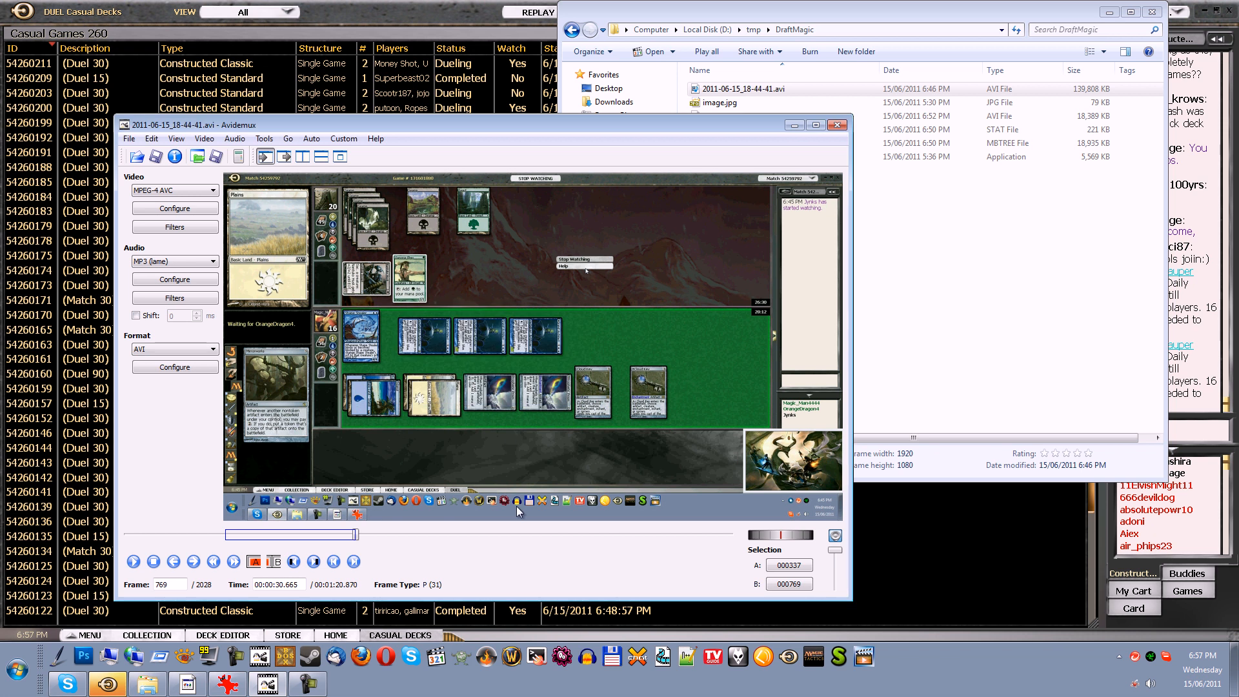
Find frame 1041, where the second match's table first appears, and set it as selection start marker A
left_click(231, 562)
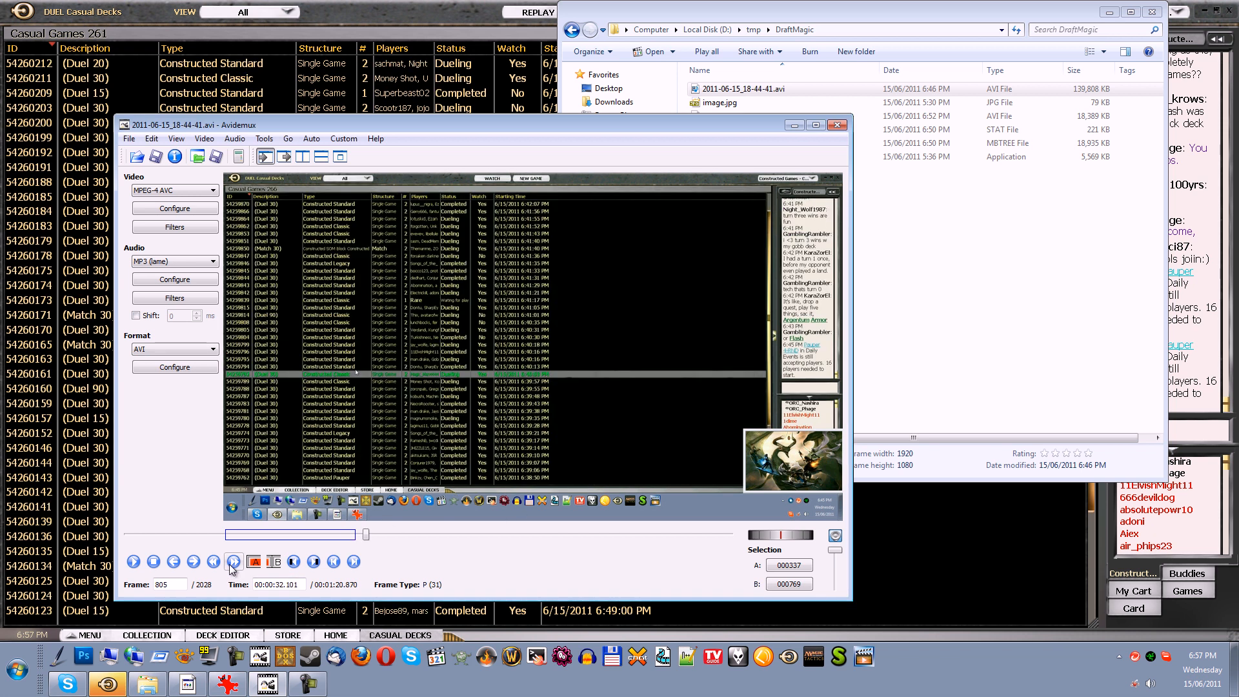
left_click(231, 562)
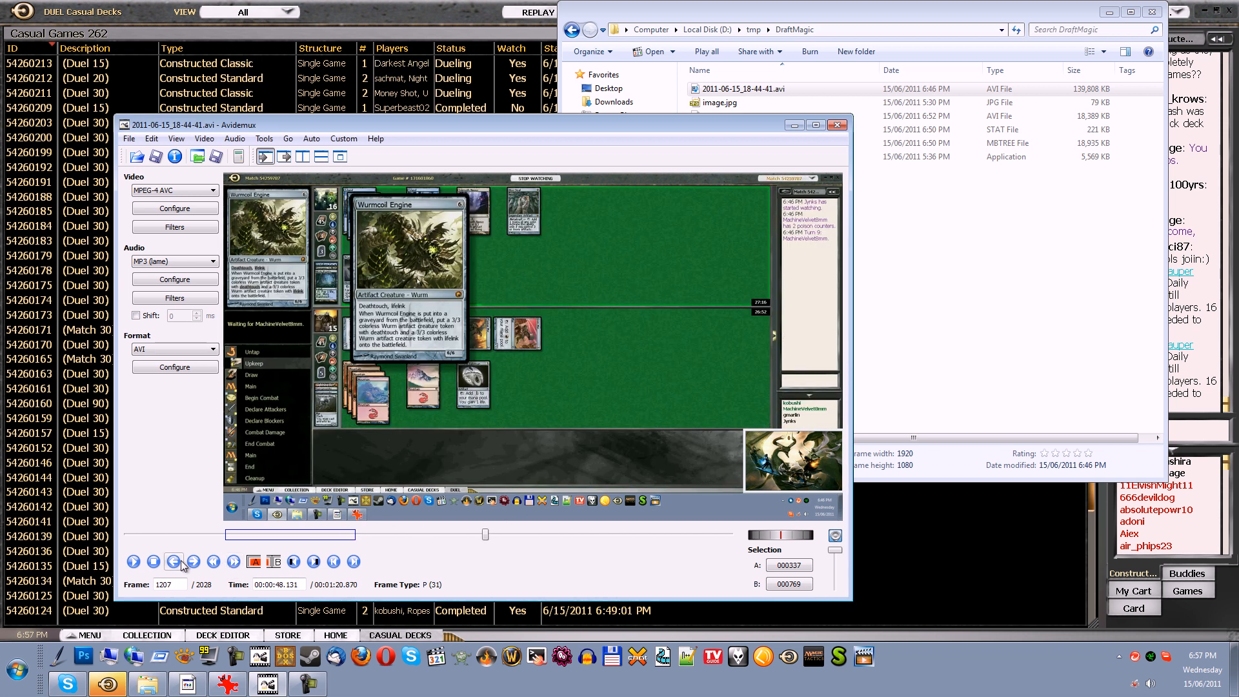
left_click(215, 563)
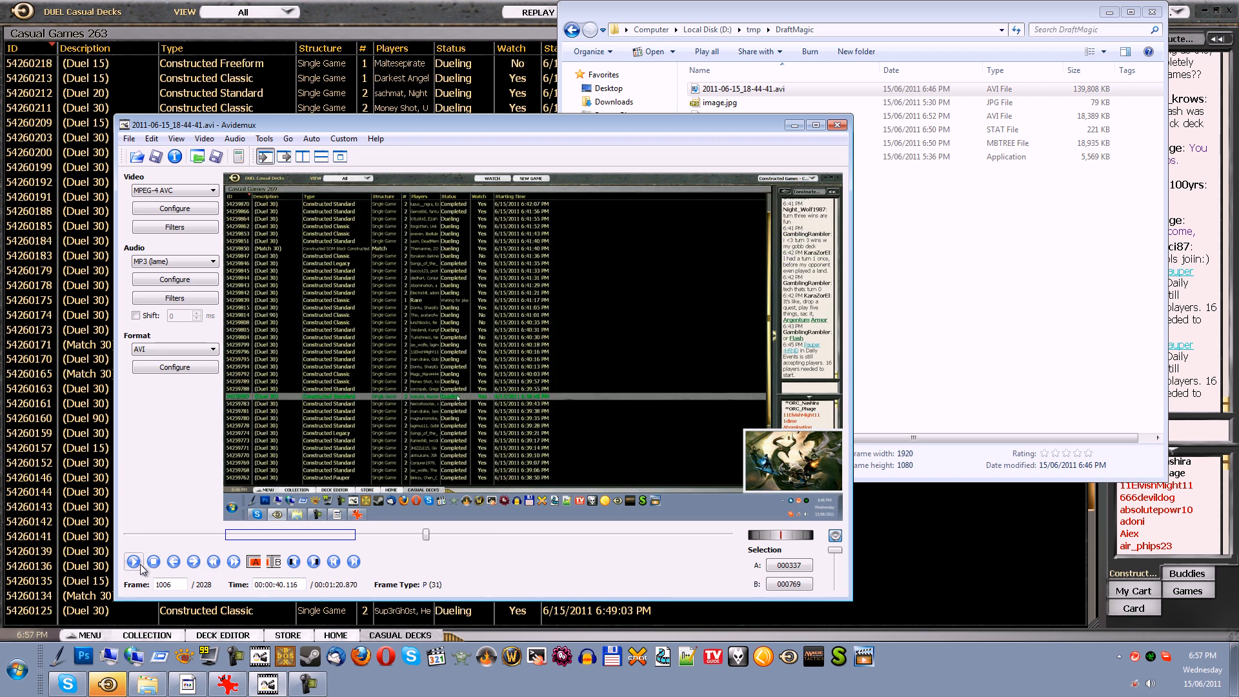
left_click(155, 563)
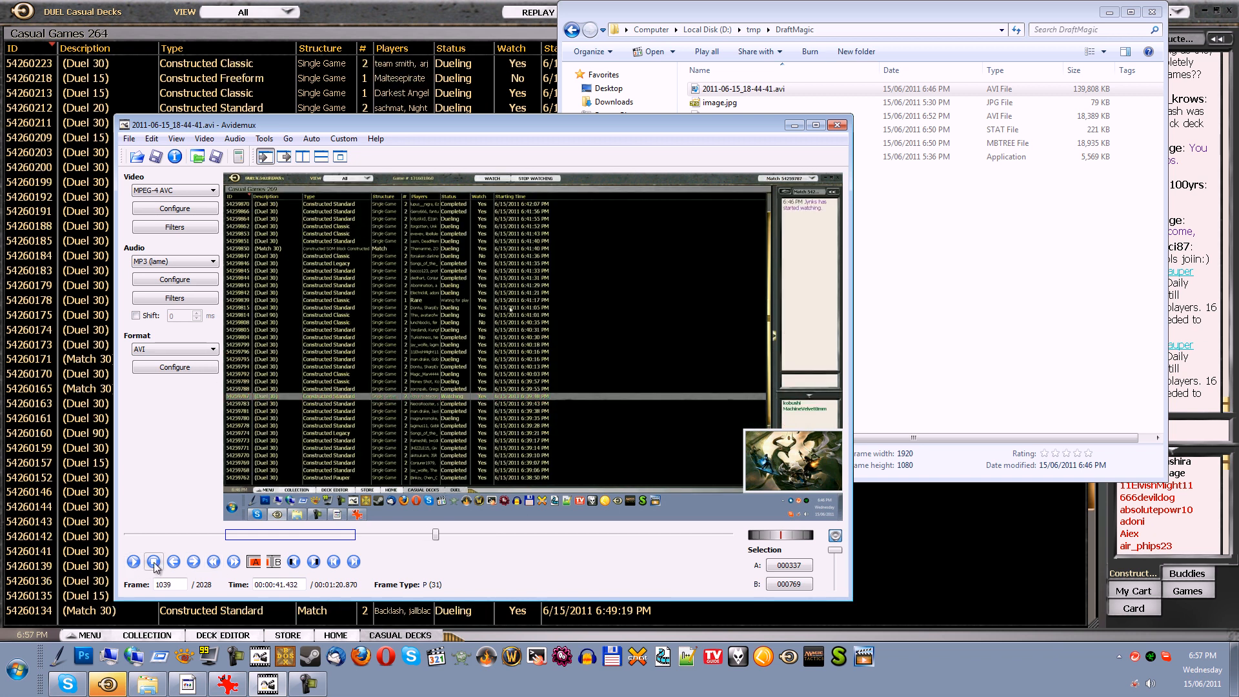
left_click(154, 563)
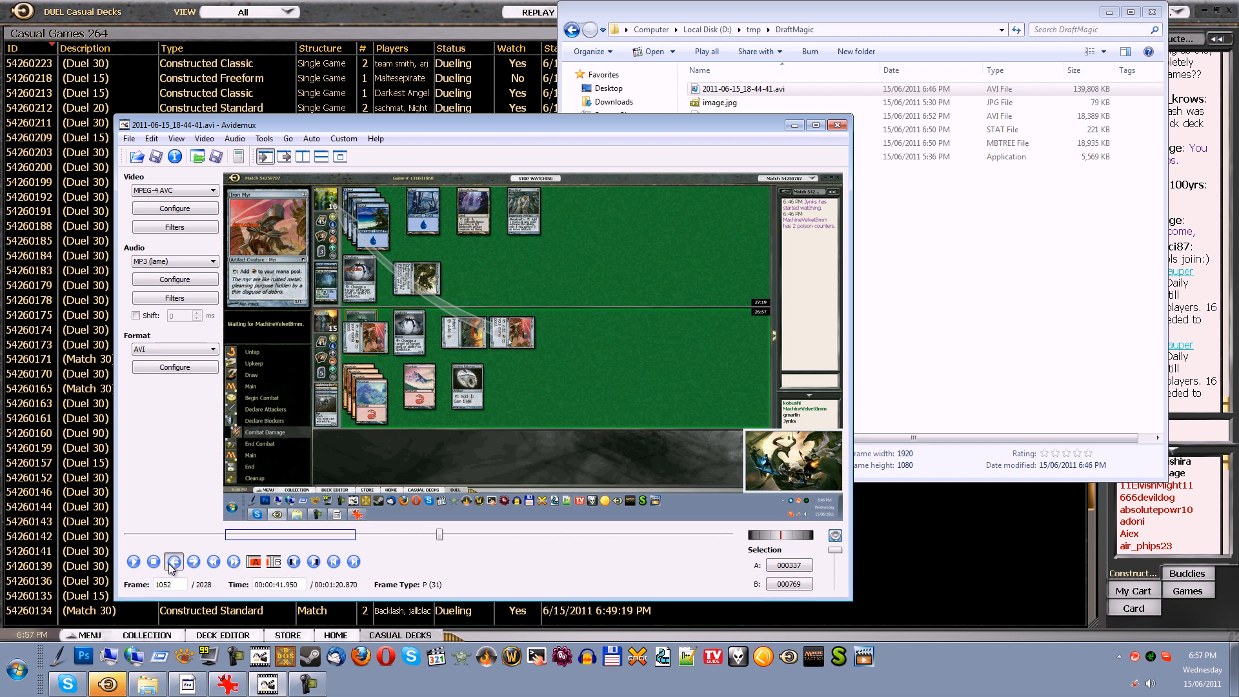
left_click(169, 564)
left_click(169, 563)
left_click(169, 564)
left_click(170, 564)
left_click(169, 564)
left_click(169, 564)
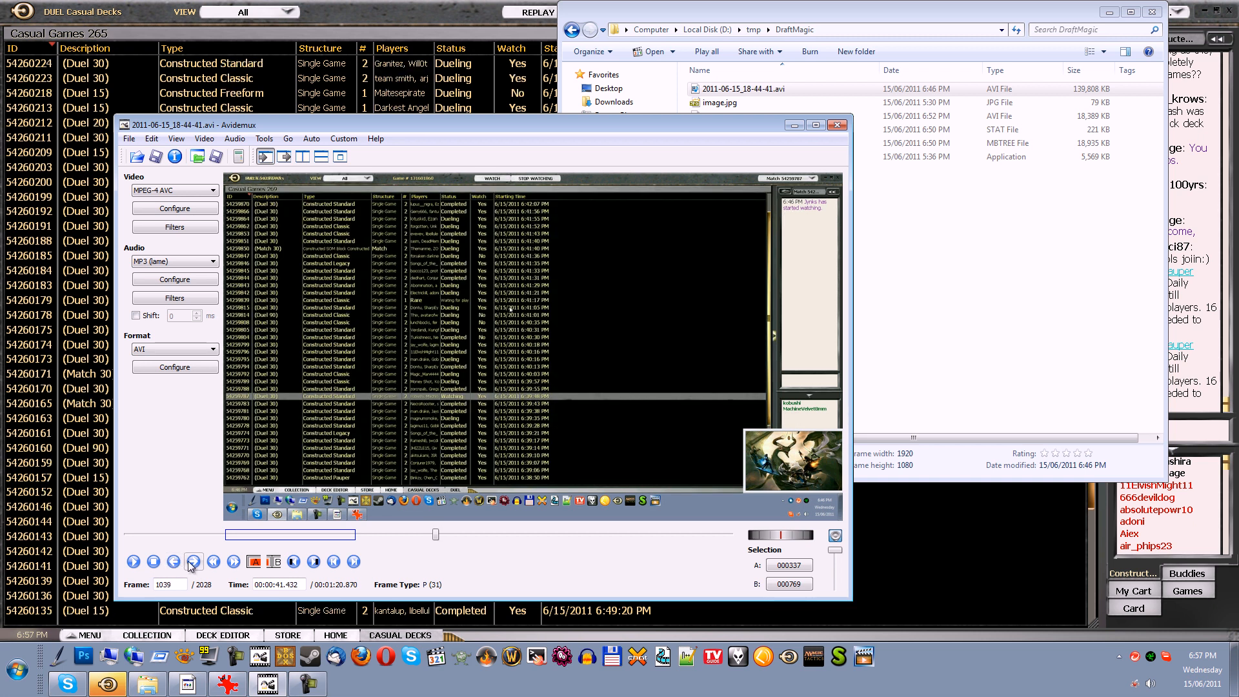
left_click(193, 561)
left_click(255, 564)
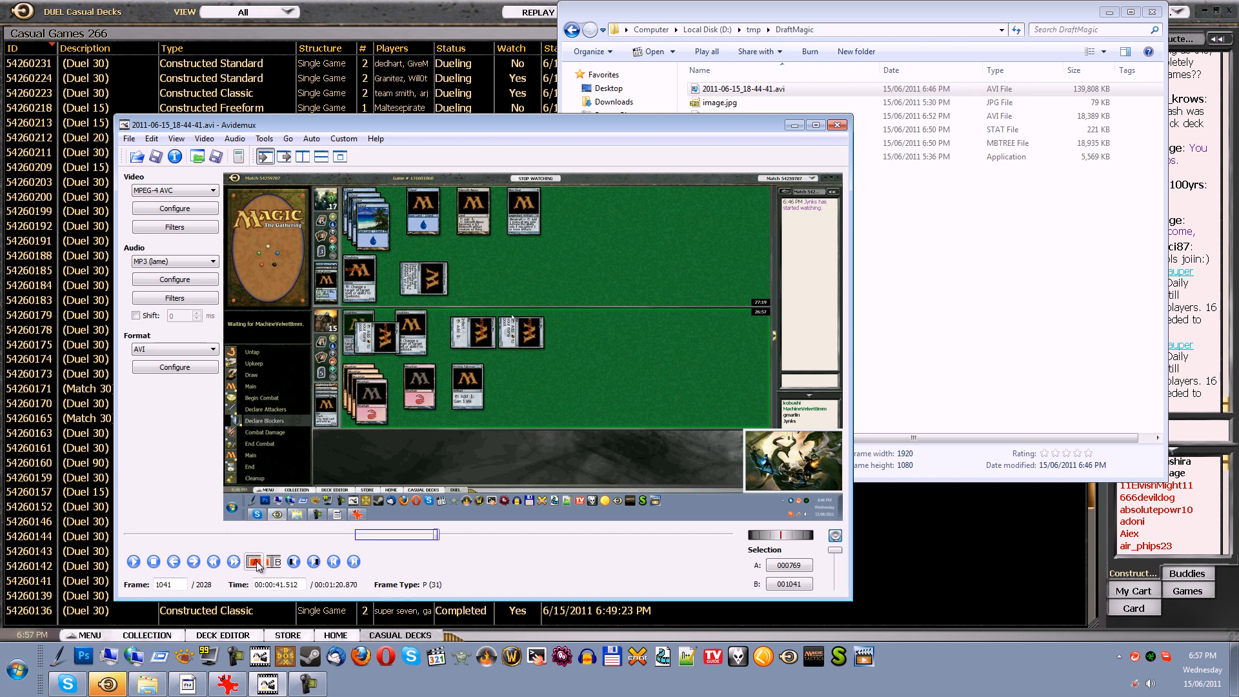
left_click(256, 564)
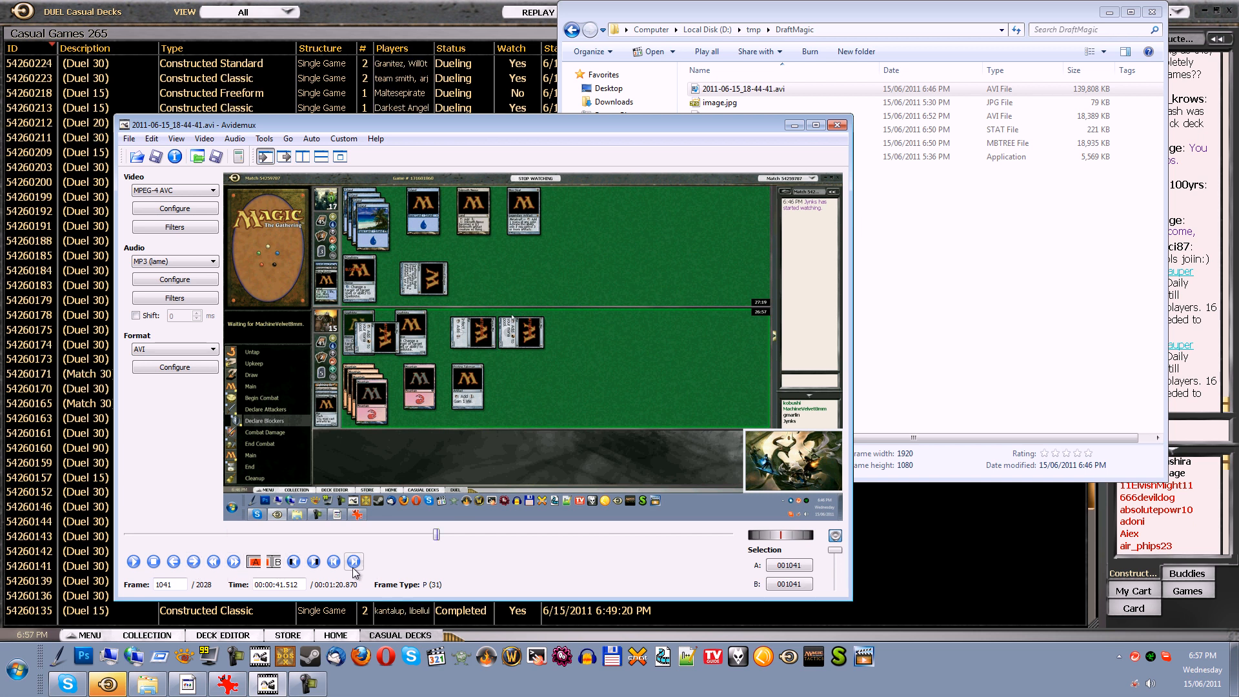
Jump between keyframes and play parts of the recording to find where the second match closes
left_click(234, 563)
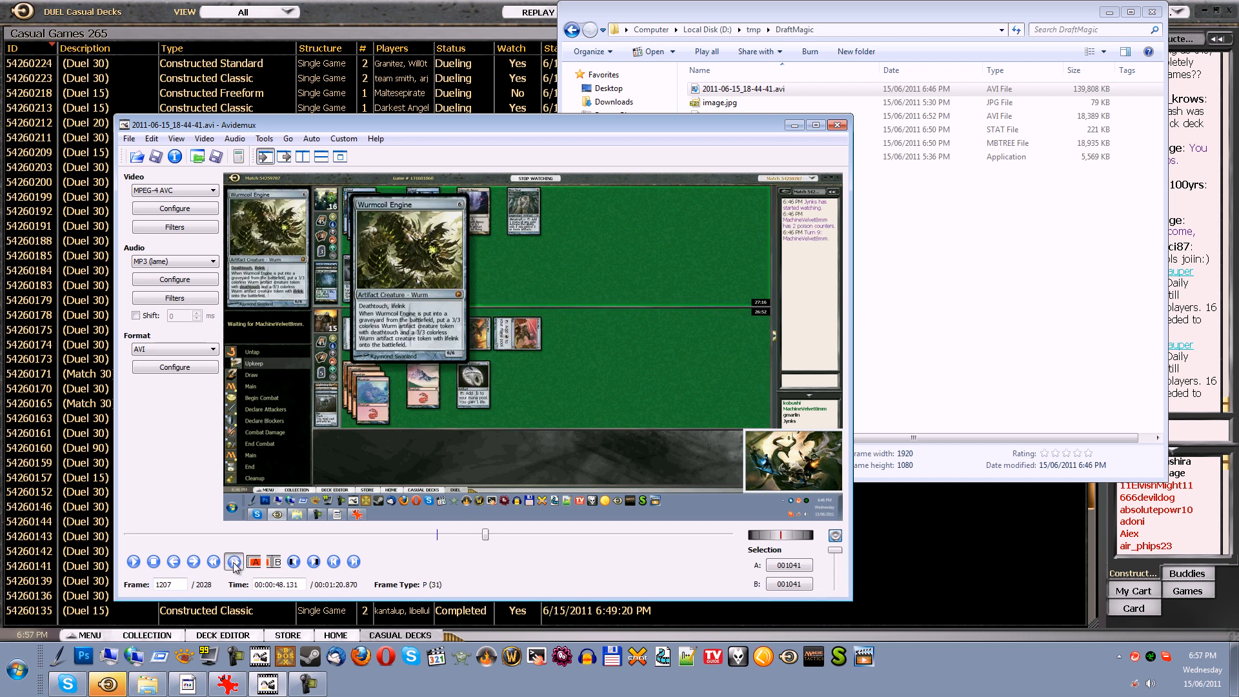
left_click(234, 563)
left_click(234, 563)
left_click(234, 562)
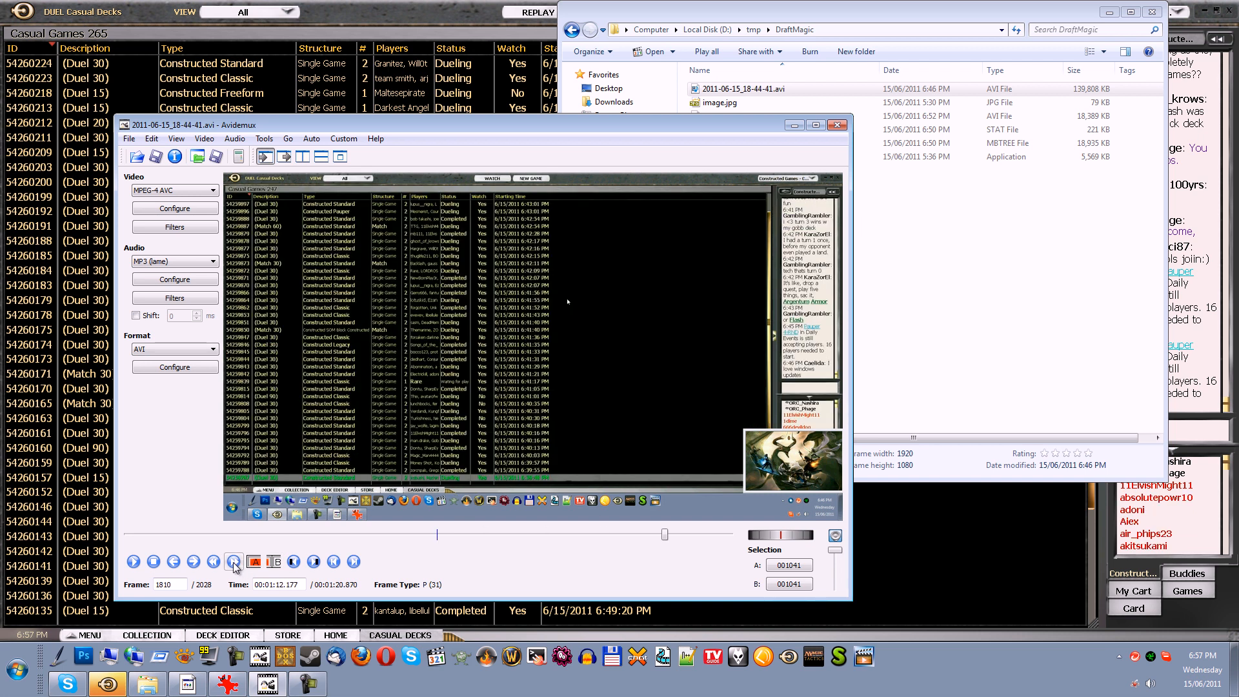
left_click(214, 562)
left_click(134, 562)
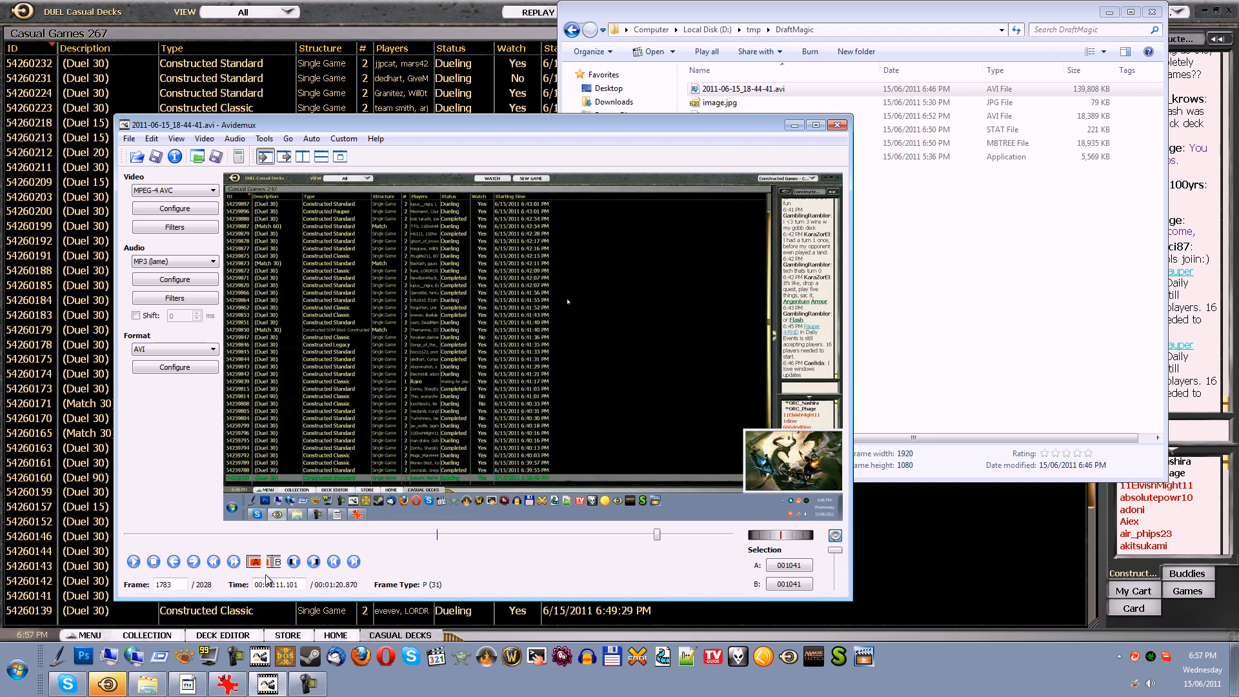
left_click(214, 561)
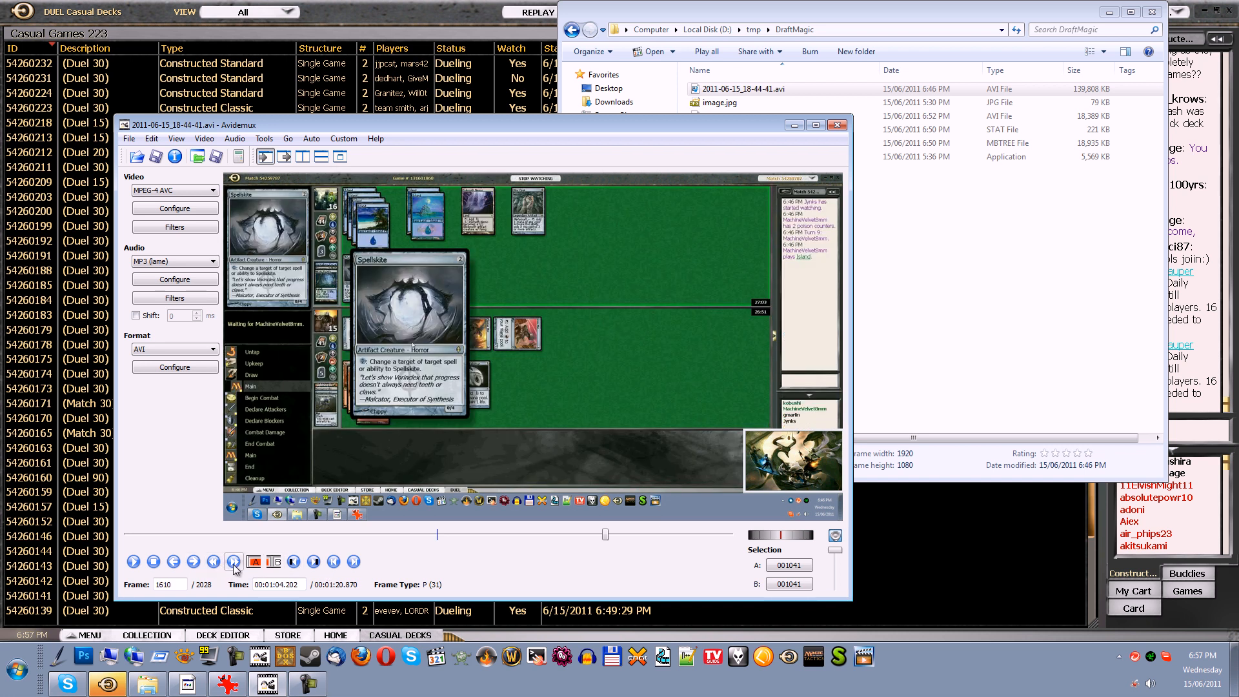
left_click(135, 563)
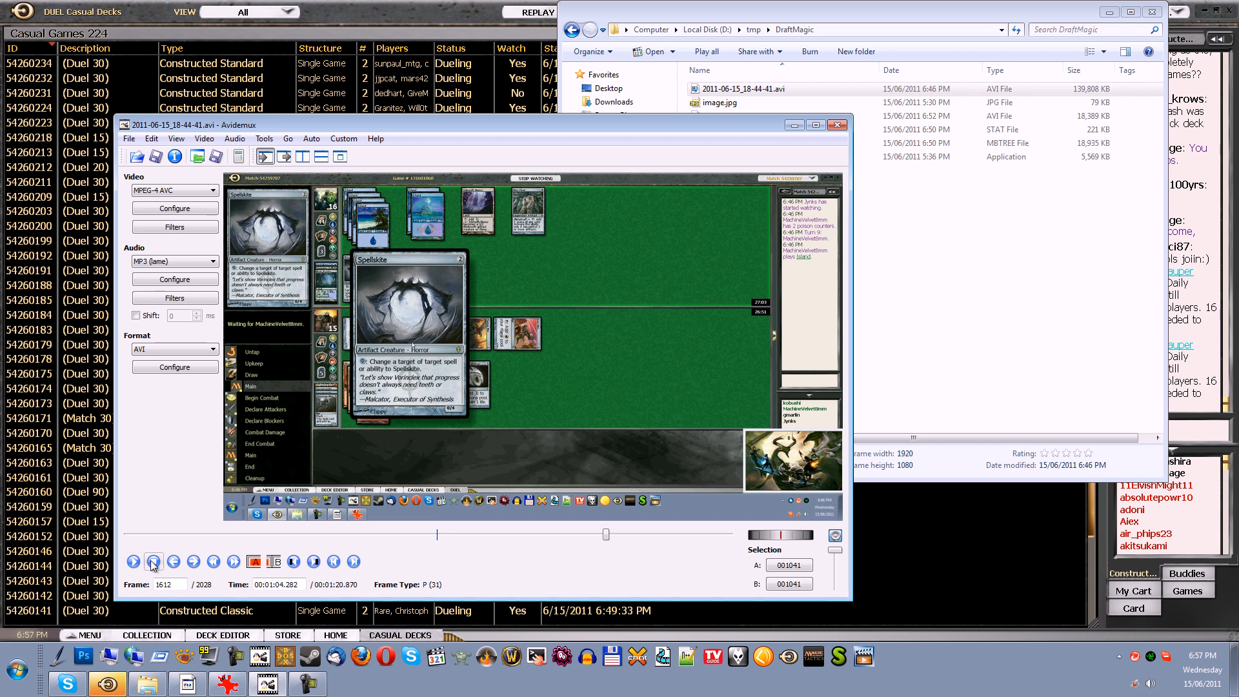
left_click(154, 561)
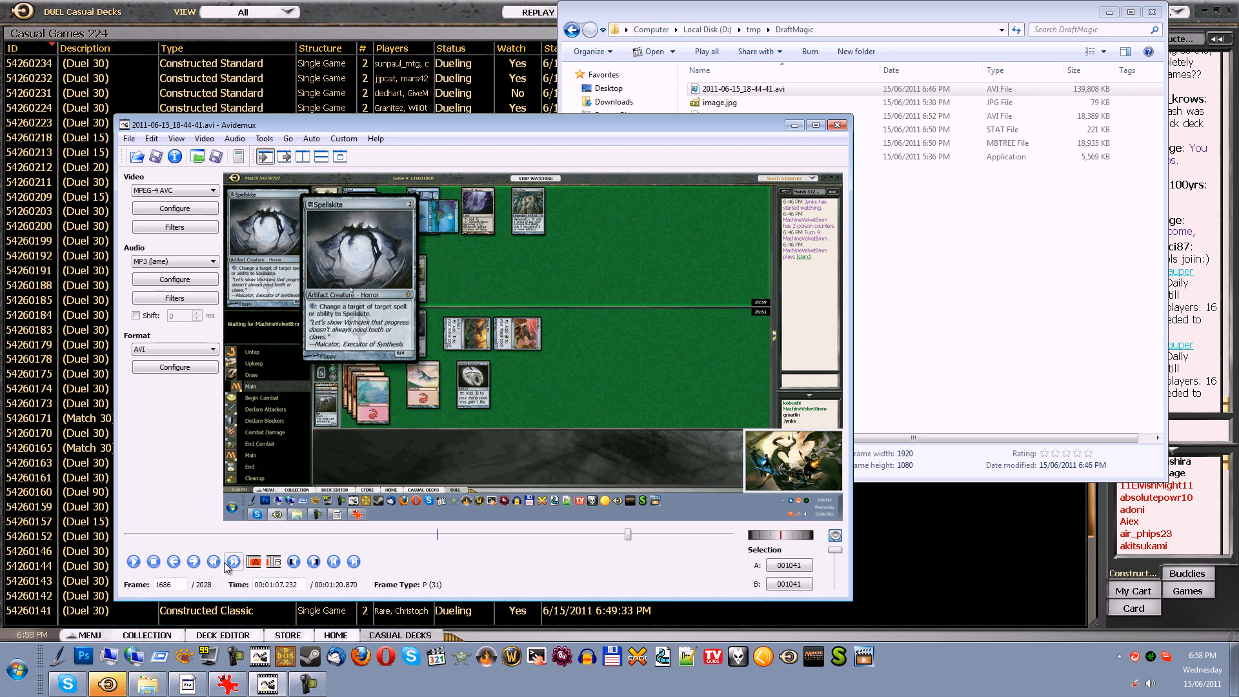
left_click(154, 563)
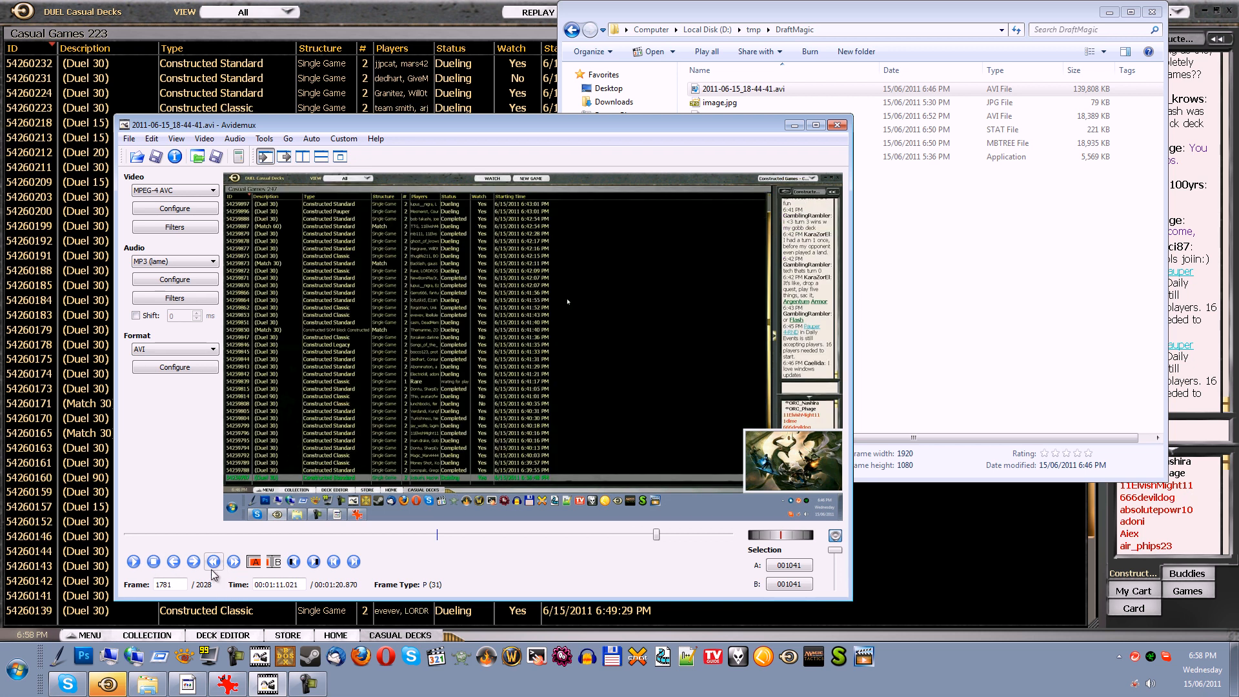
Step back frame by frame to frame 1772, the last one showing the second match, and set it as selection end marker B
left_click(173, 563)
left_click(174, 563)
left_click(173, 562)
left_click(174, 563)
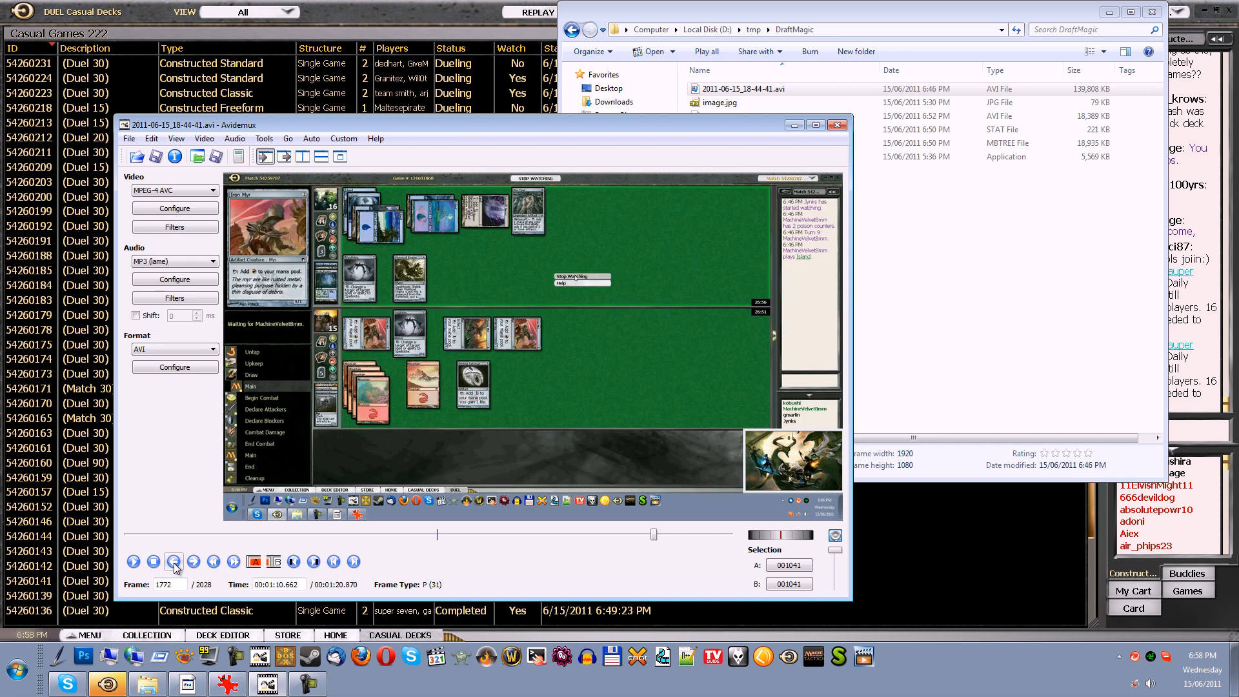
left_click(194, 562)
left_click(173, 563)
left_click(274, 562)
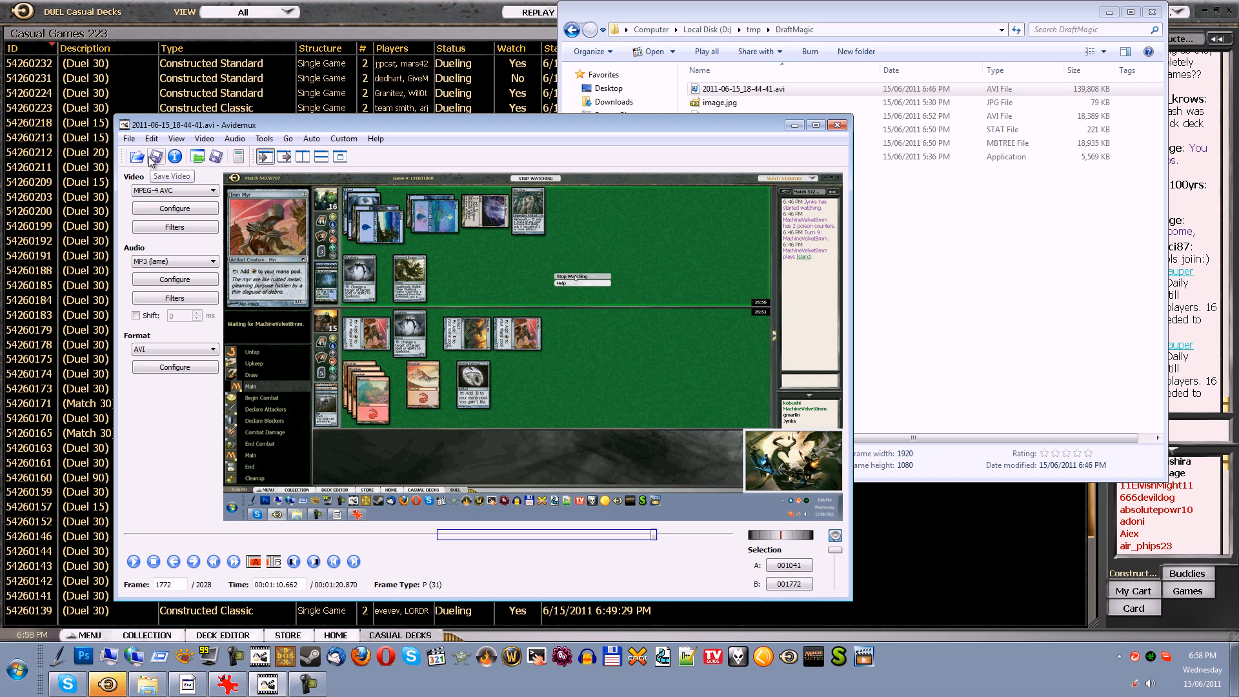
Add the current selection to the job list as M1-G2, with output file M1-G2.avi in the DraftMagic folder
left_click(129, 138)
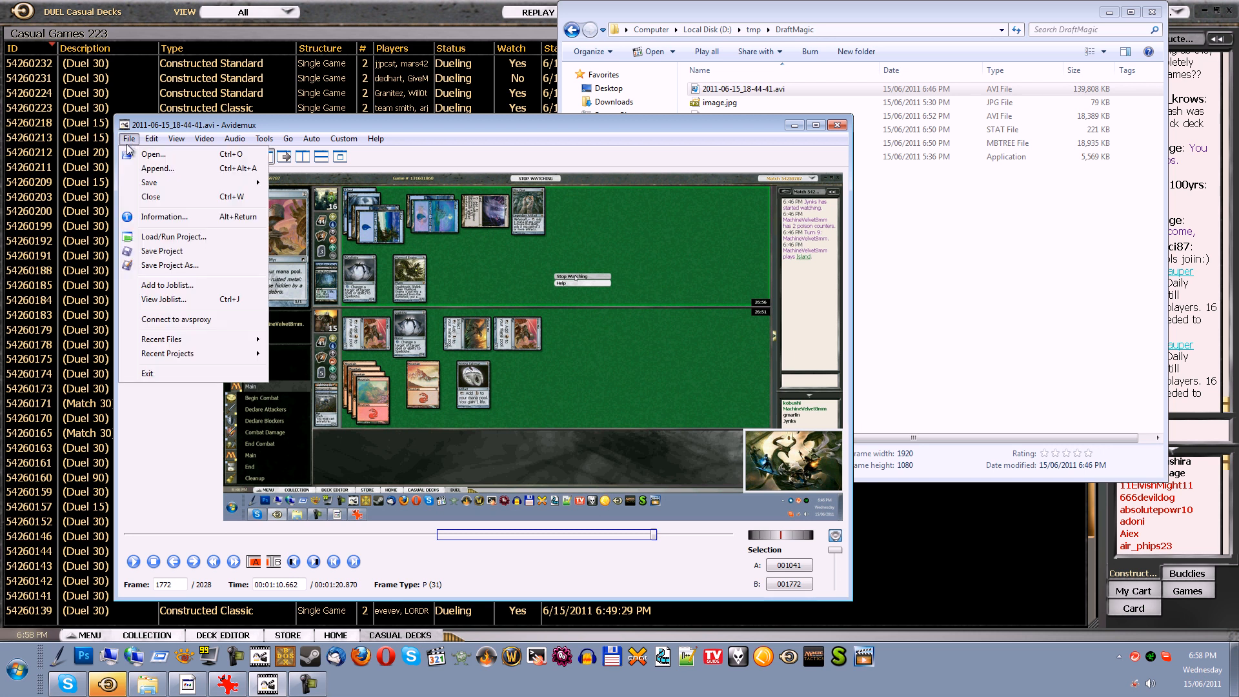
left_click(174, 285)
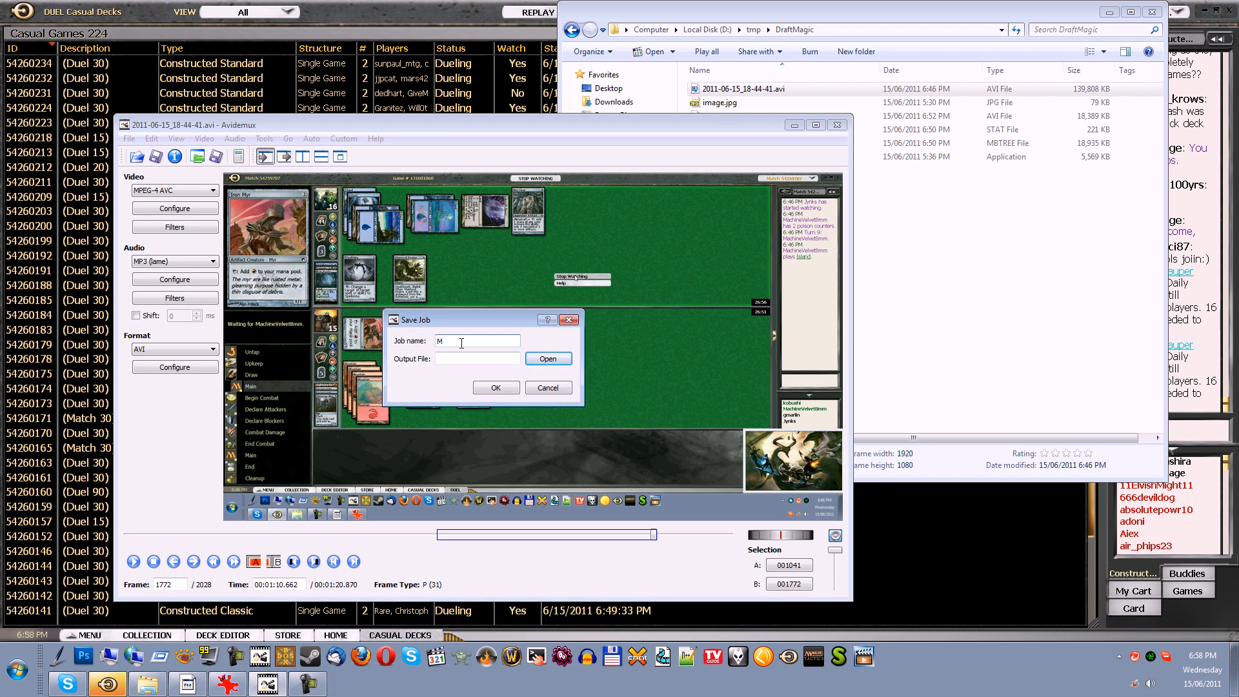
key("Tab")
key("ctrl+v")
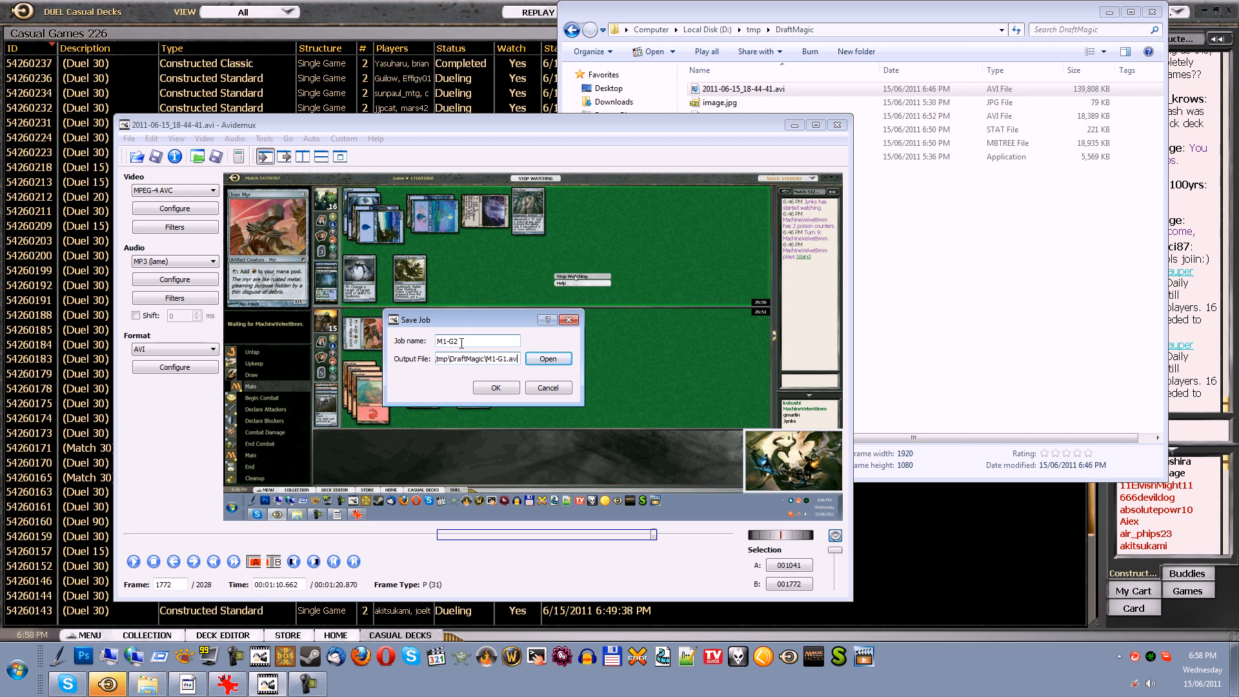
key("Left")
key("BackSpace")
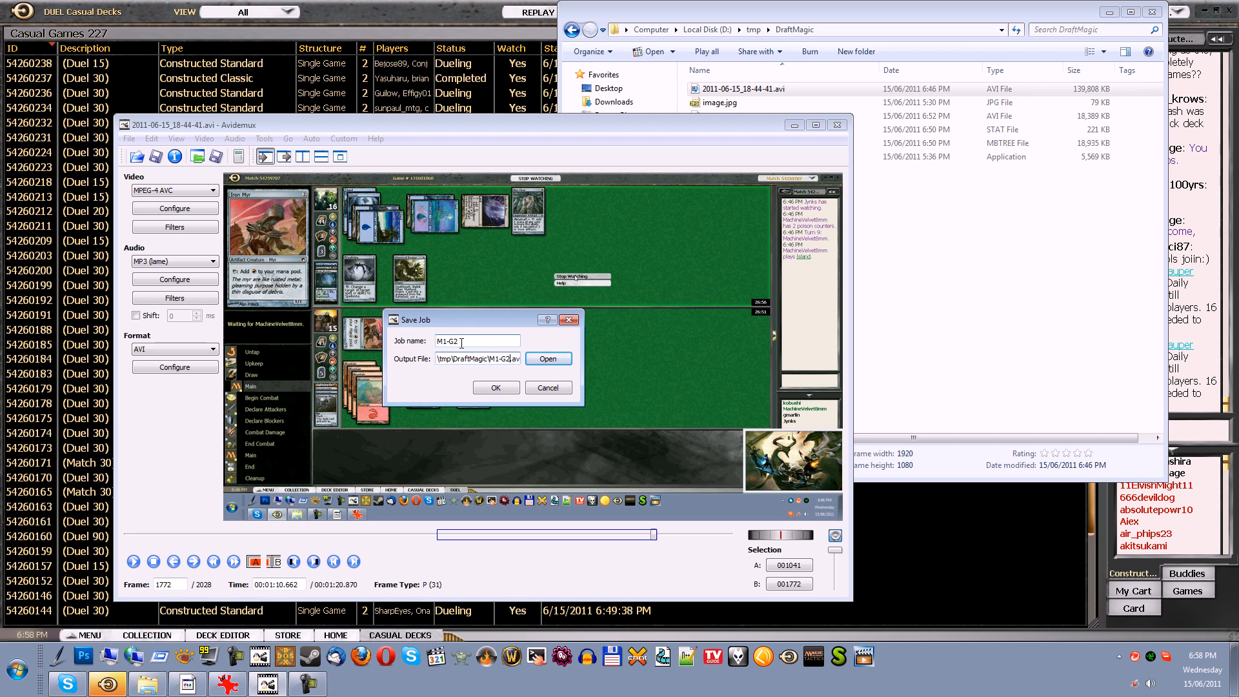
left_click(495, 388)
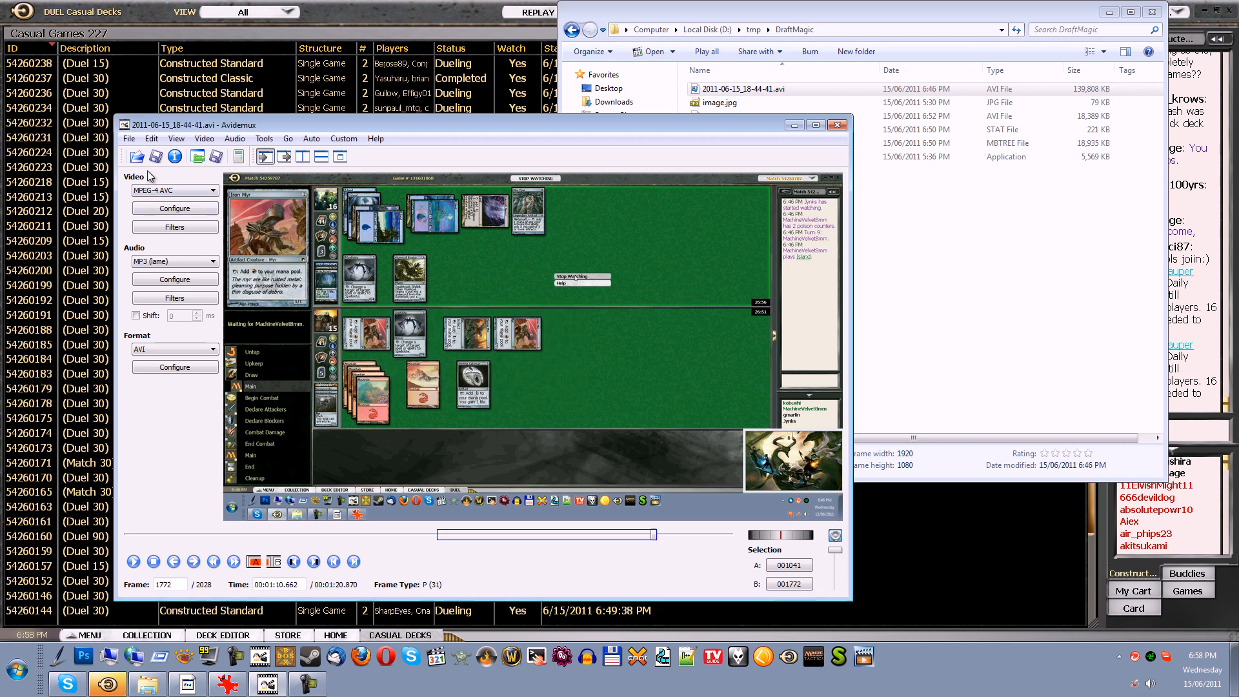
Run all queued jobs from the job list and close the list once encoding ends
left_click(129, 138)
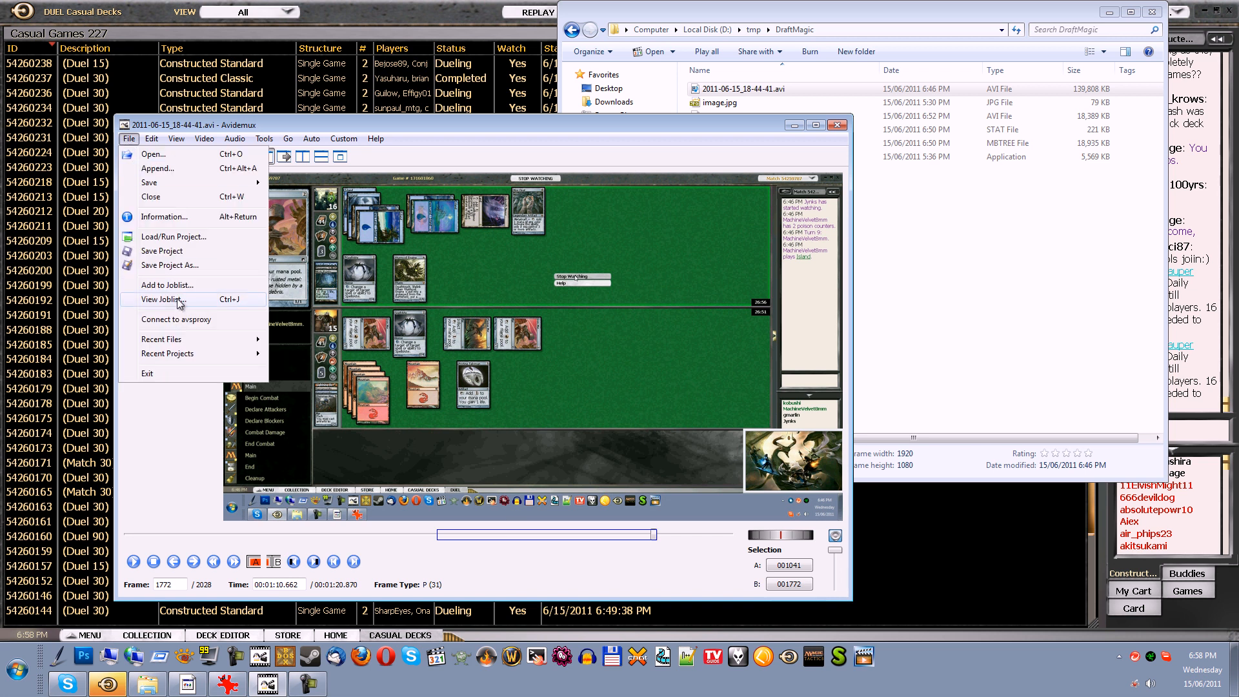
left_click(180, 301)
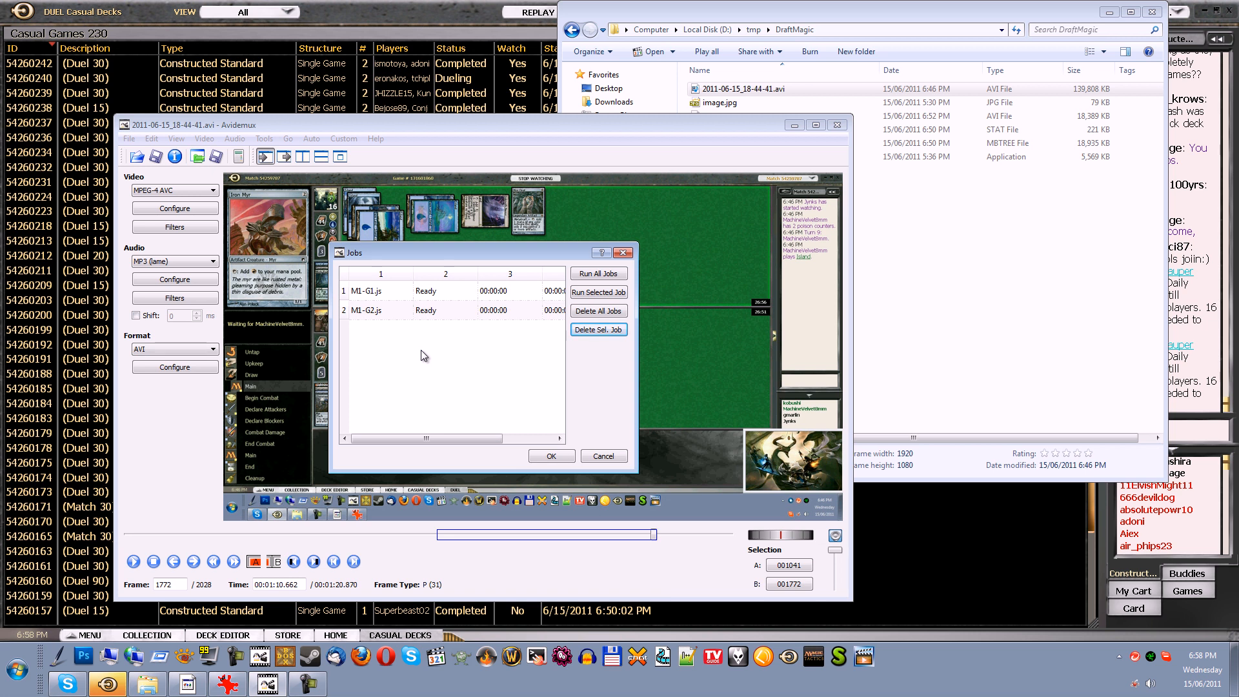
left_click(551, 456)
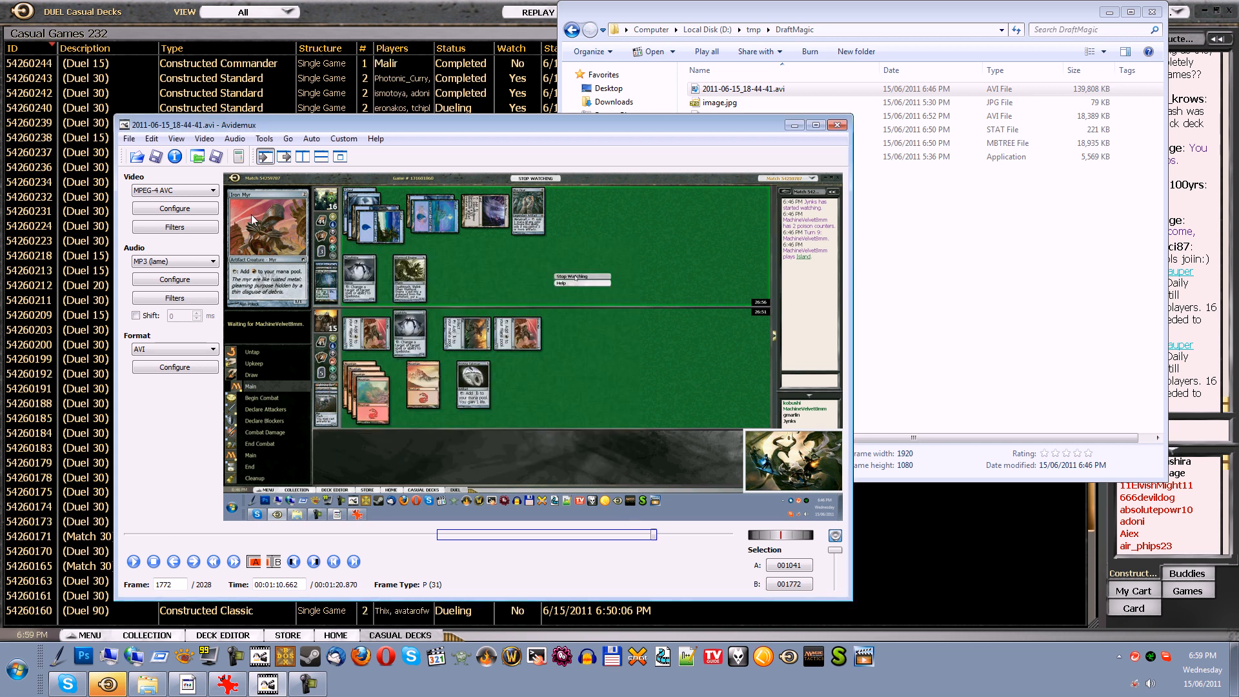
left_click(129, 139)
left_click(167, 300)
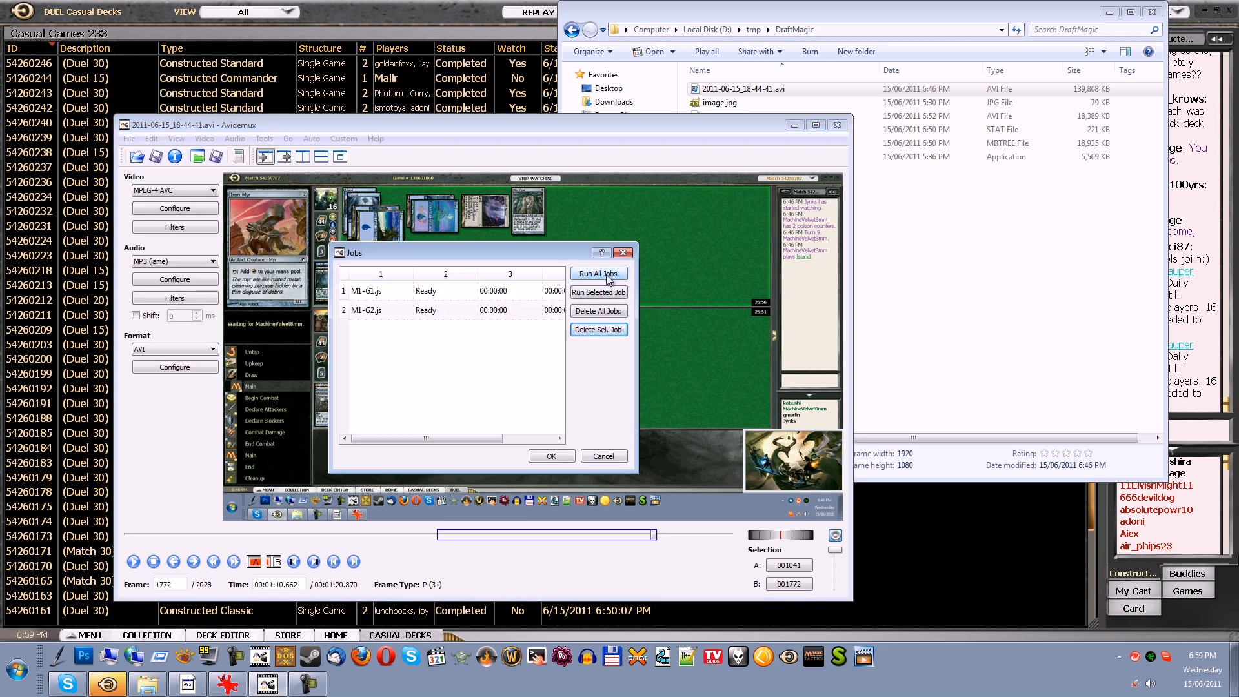
left_click(599, 274)
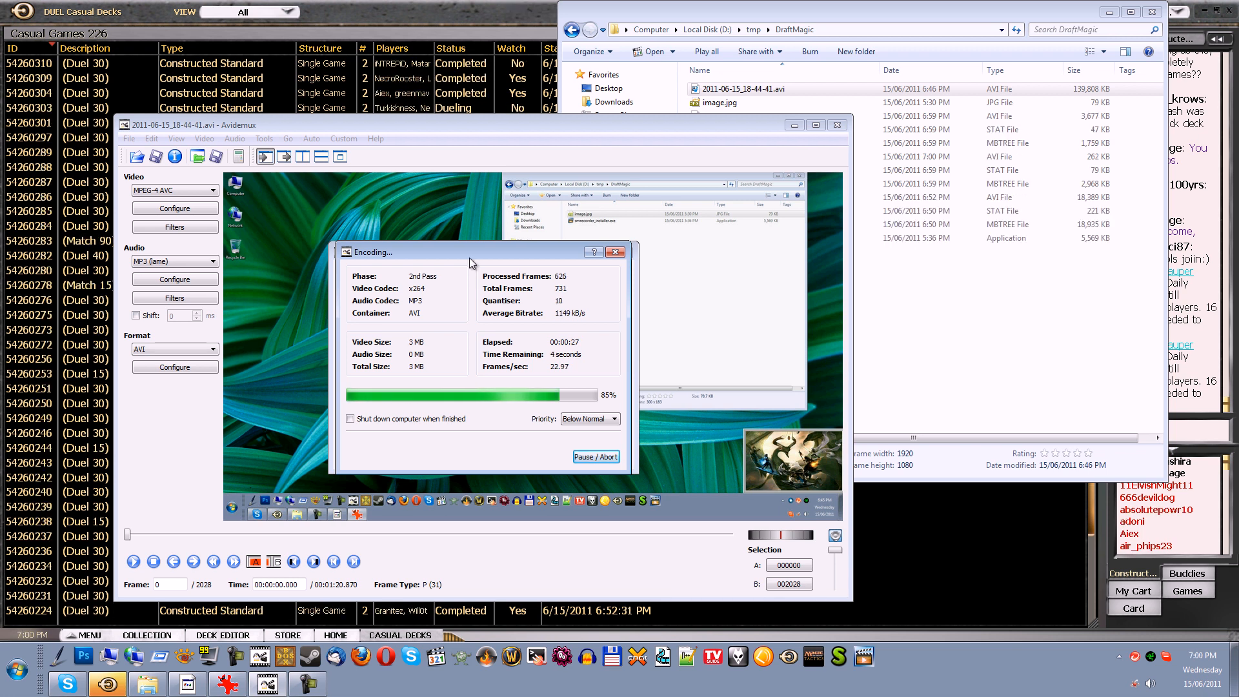
left_click_drag(478, 258, 798, 247)
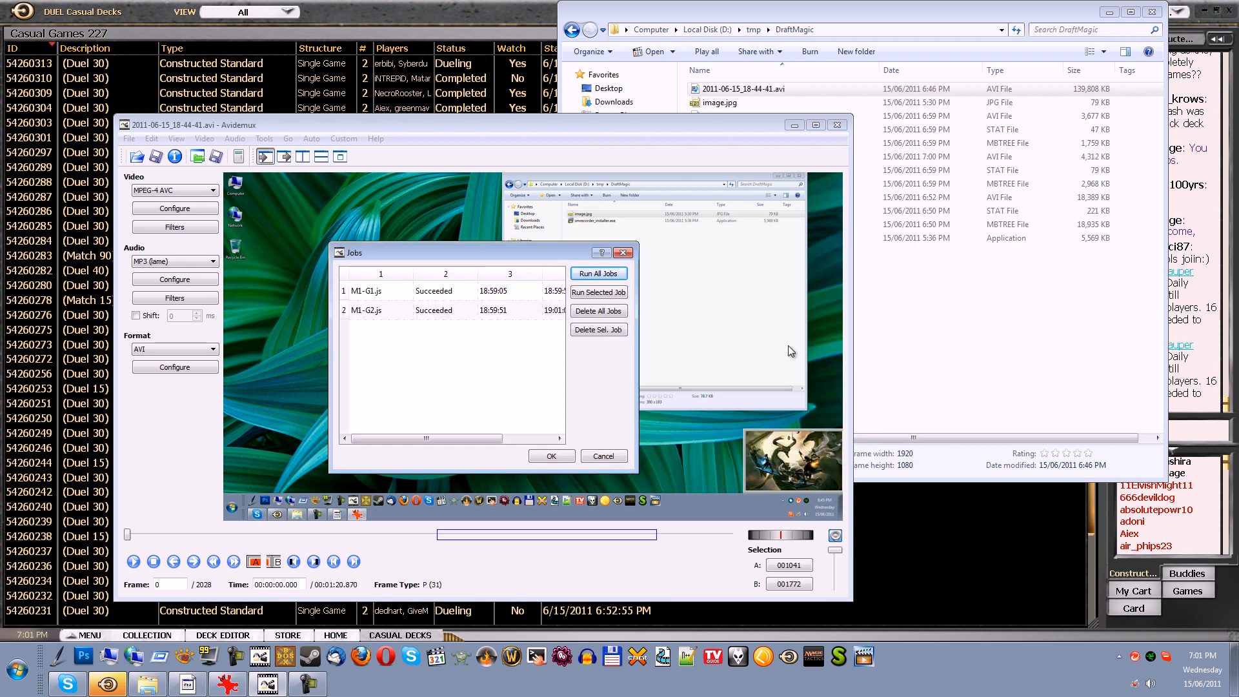
left_click(552, 456)
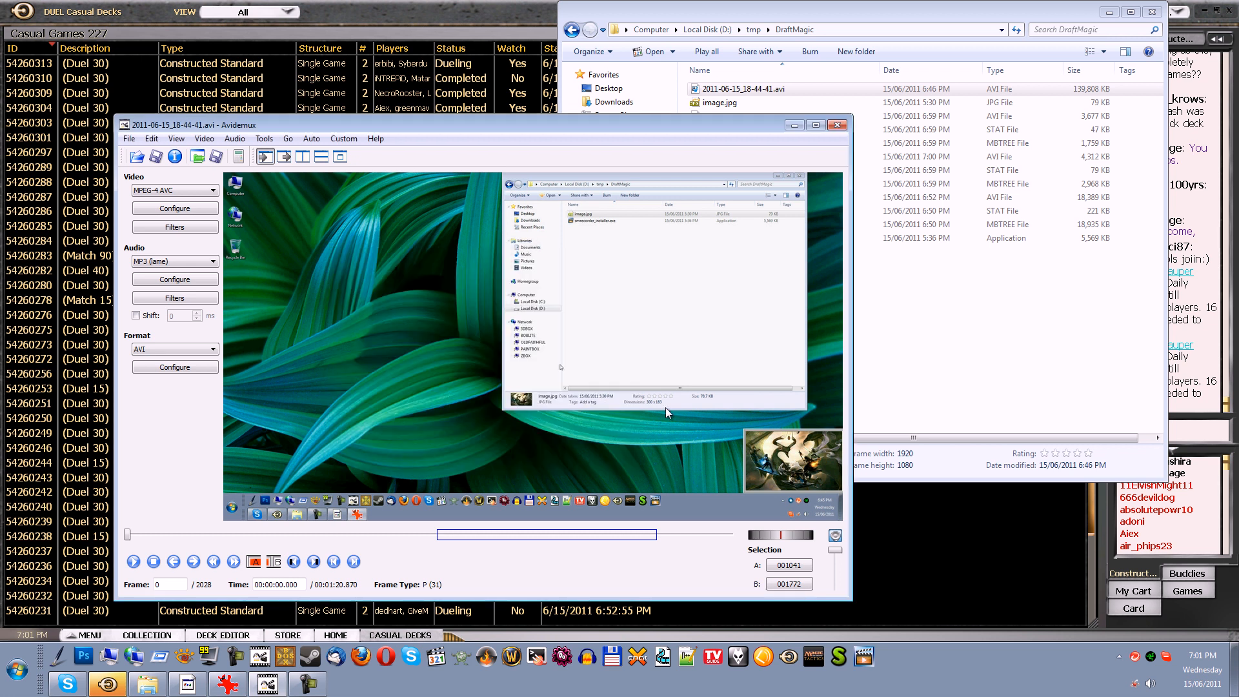
Check the file details of M1-G1.avi and M1-G2.avi in the DraftMagic folder, and play M1-G2.avi to review it
left_click(795, 127)
left_click(864, 310)
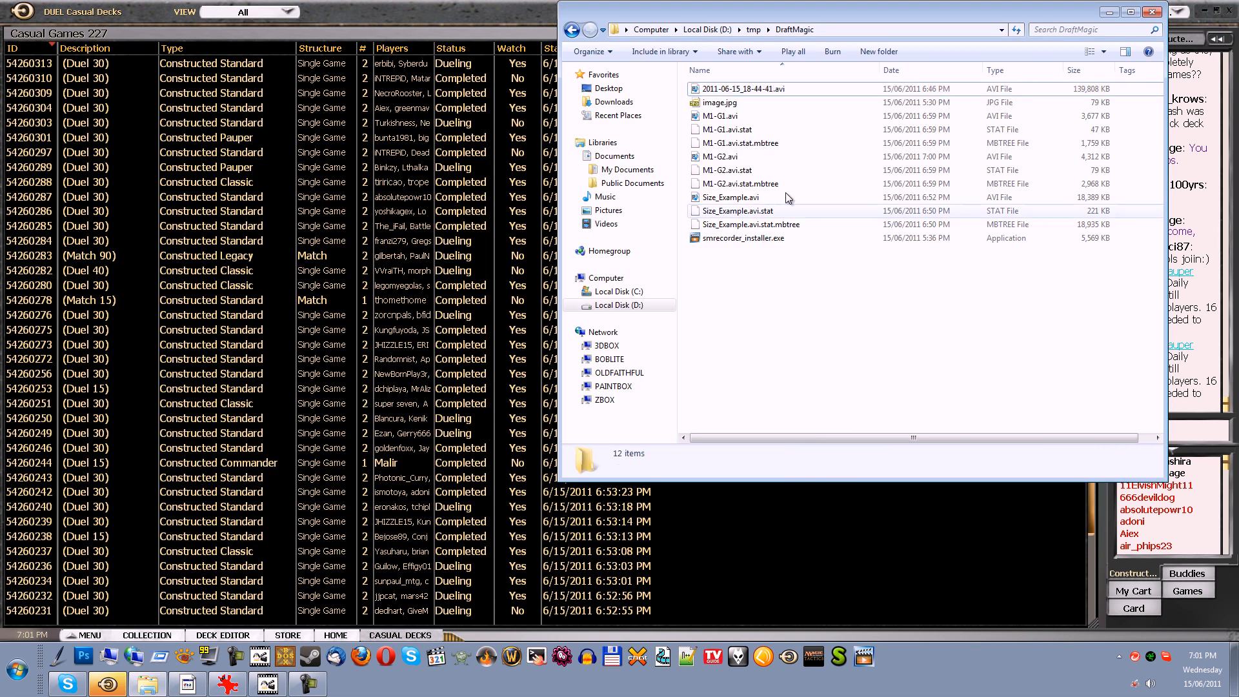
left_click(735, 119)
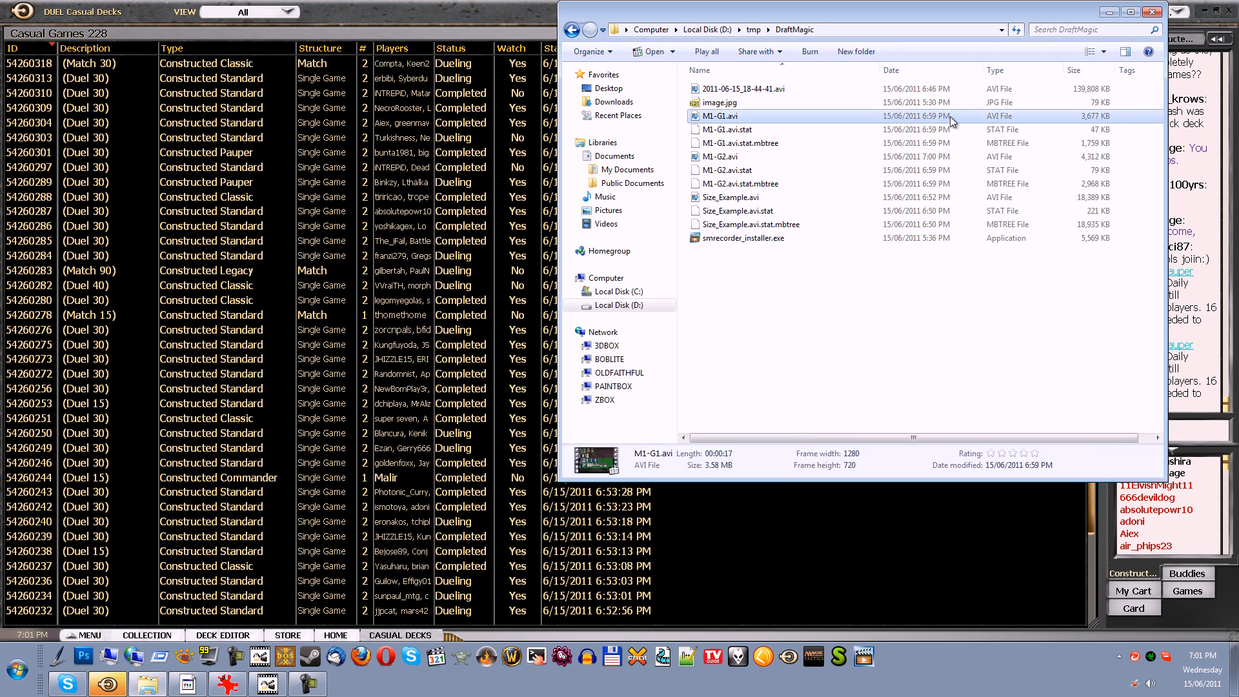
left_click(717, 160)
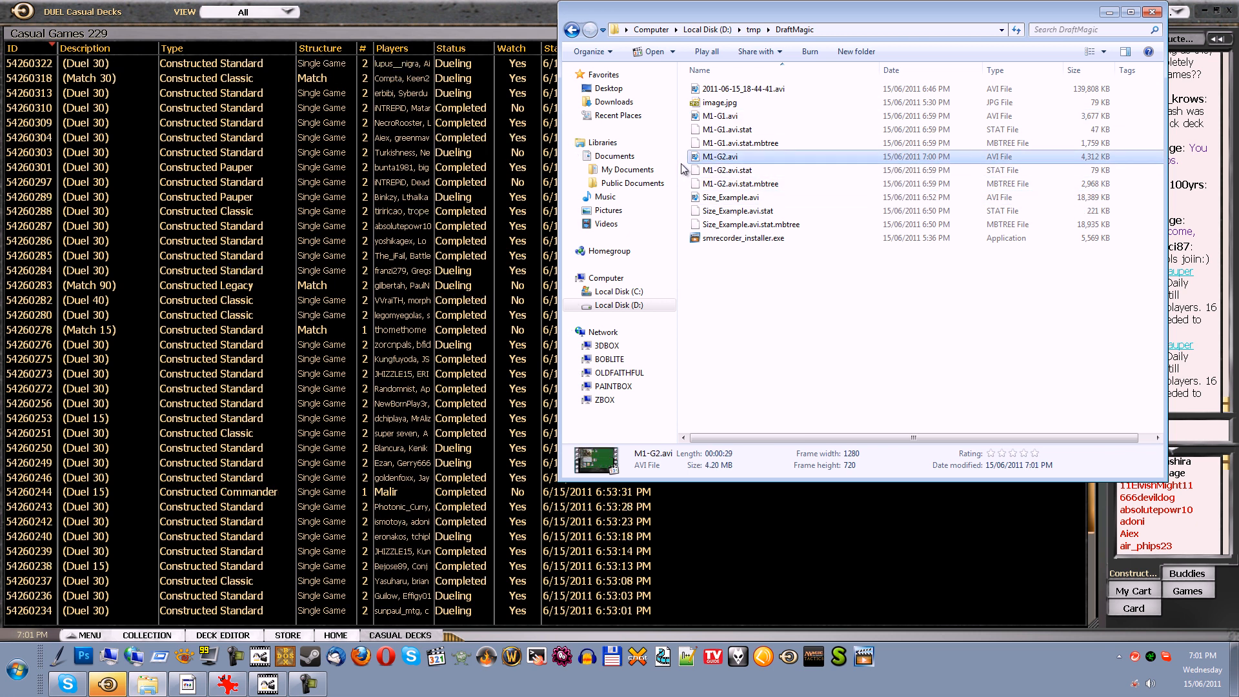
double_click(727, 158)
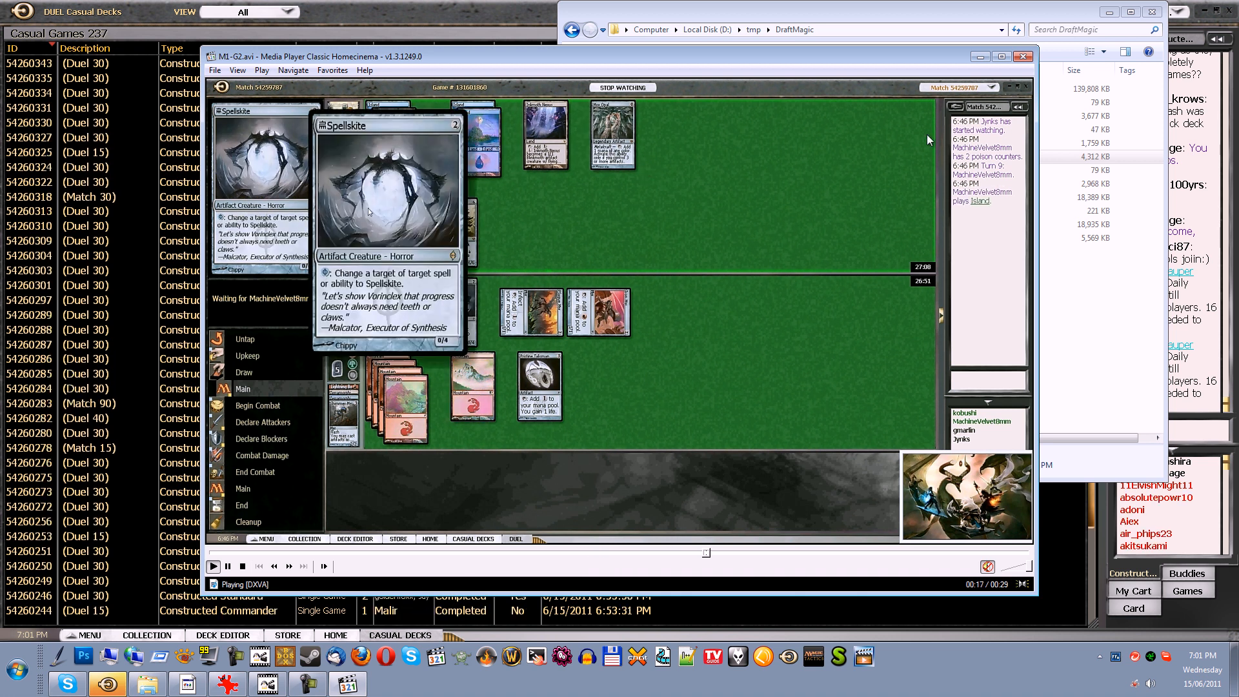
left_click(1023, 56)
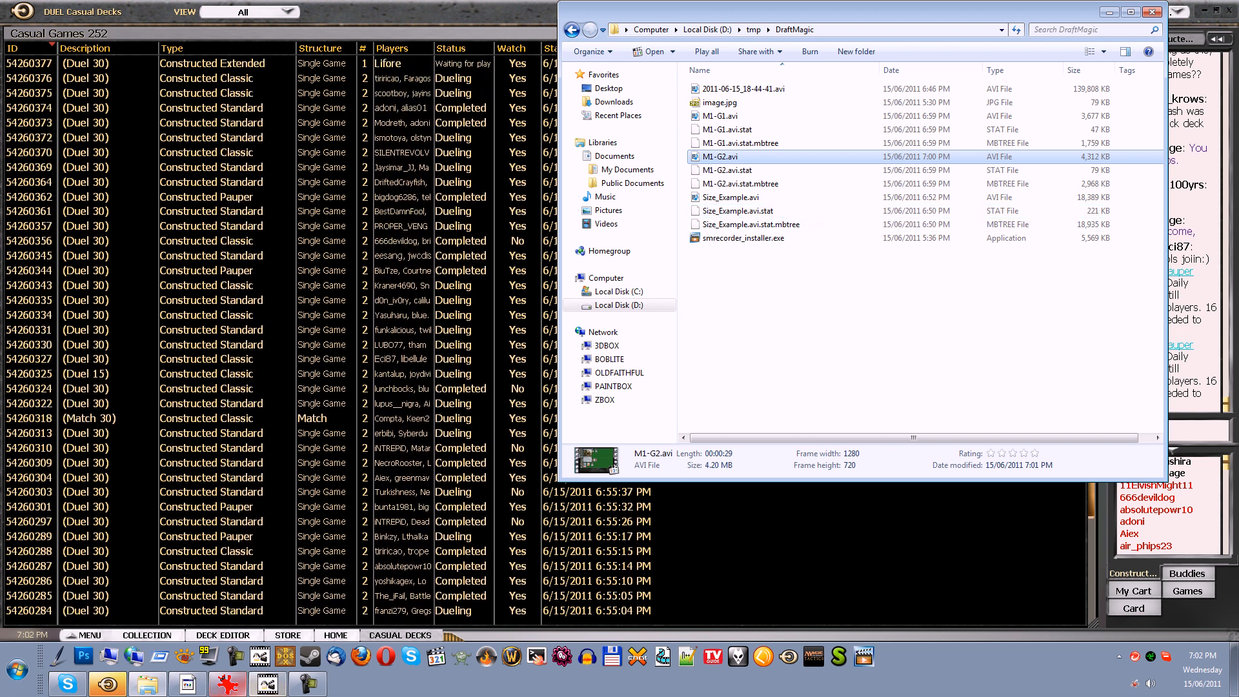
Start a fresh Avidemux session and load M1-G2.avi from the DraftMagic folder, accepting the frame index rebuild
left_click(268, 686)
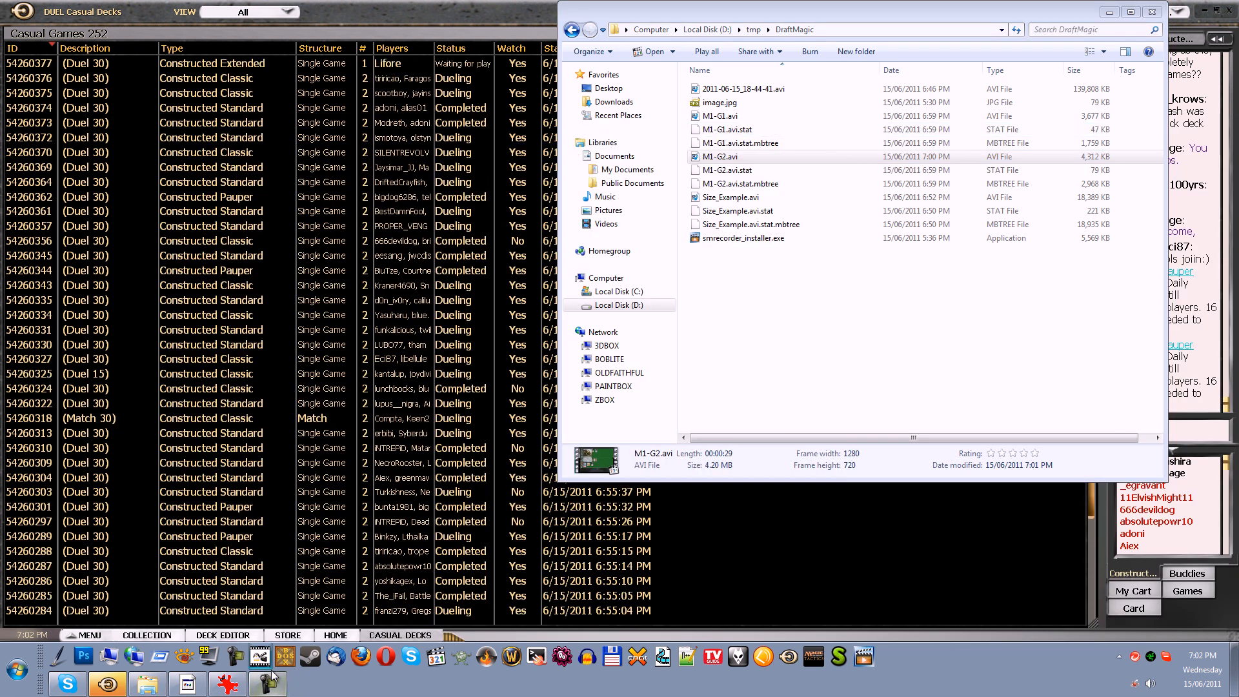
left_click(261, 657)
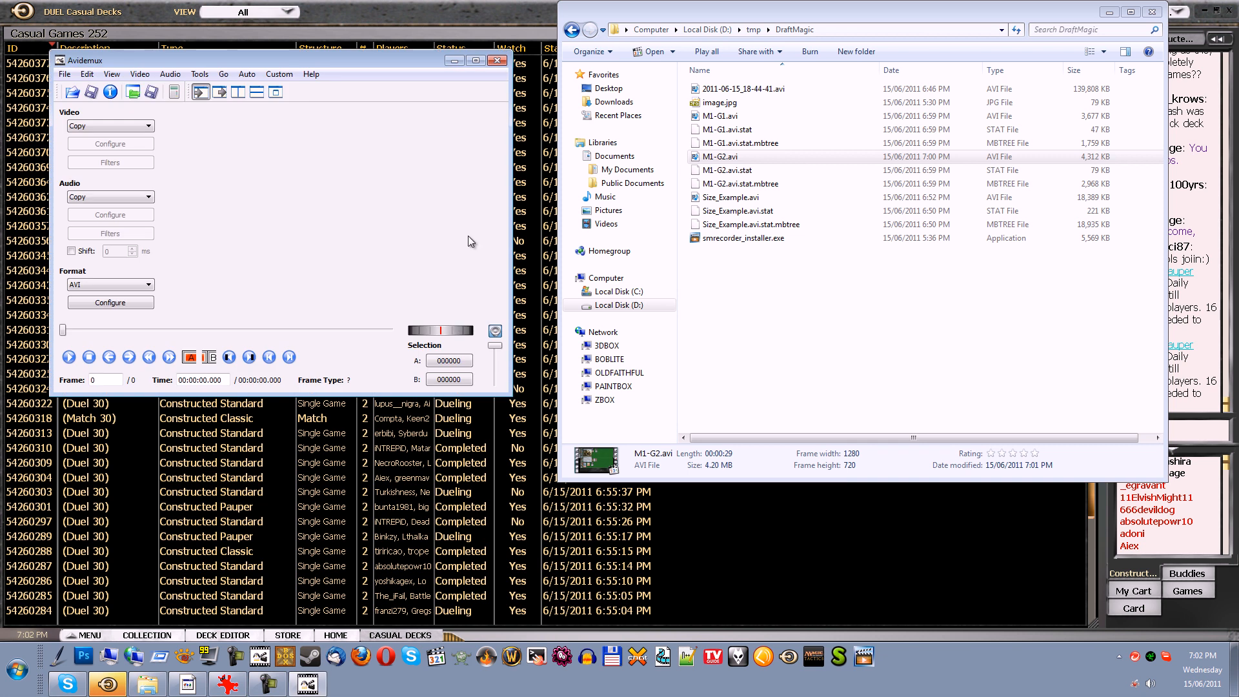
left_click_drag(228, 61, 233, 86)
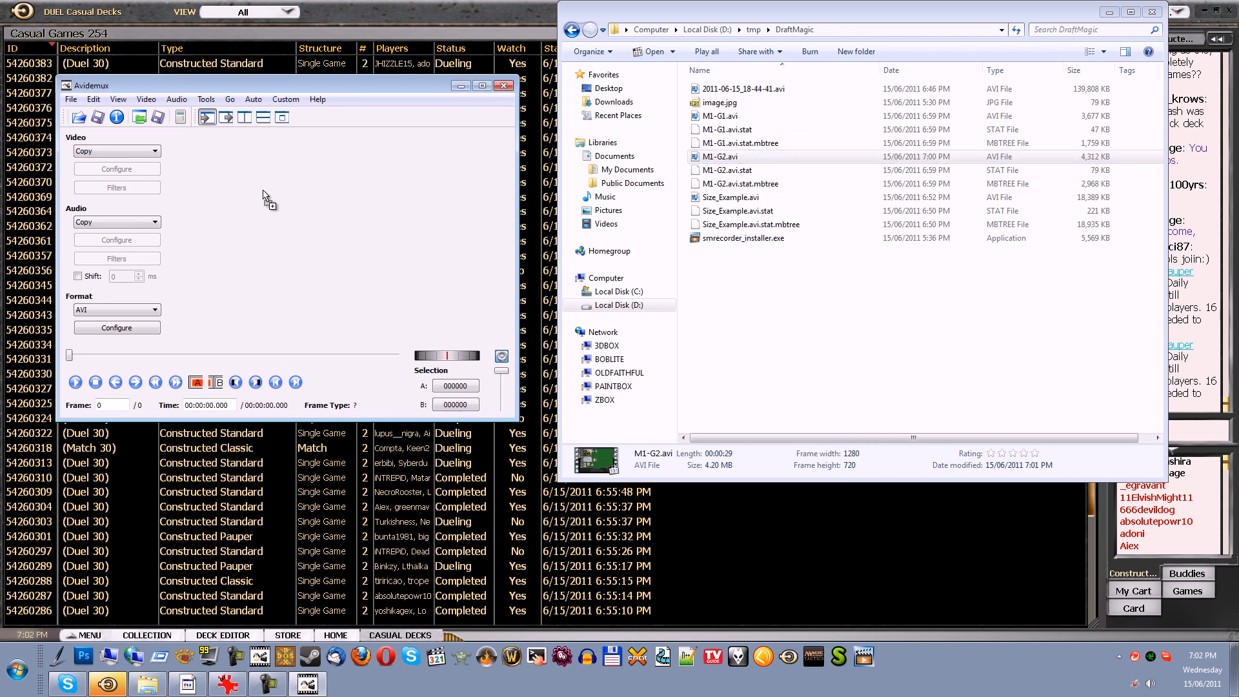
left_click(423, 290)
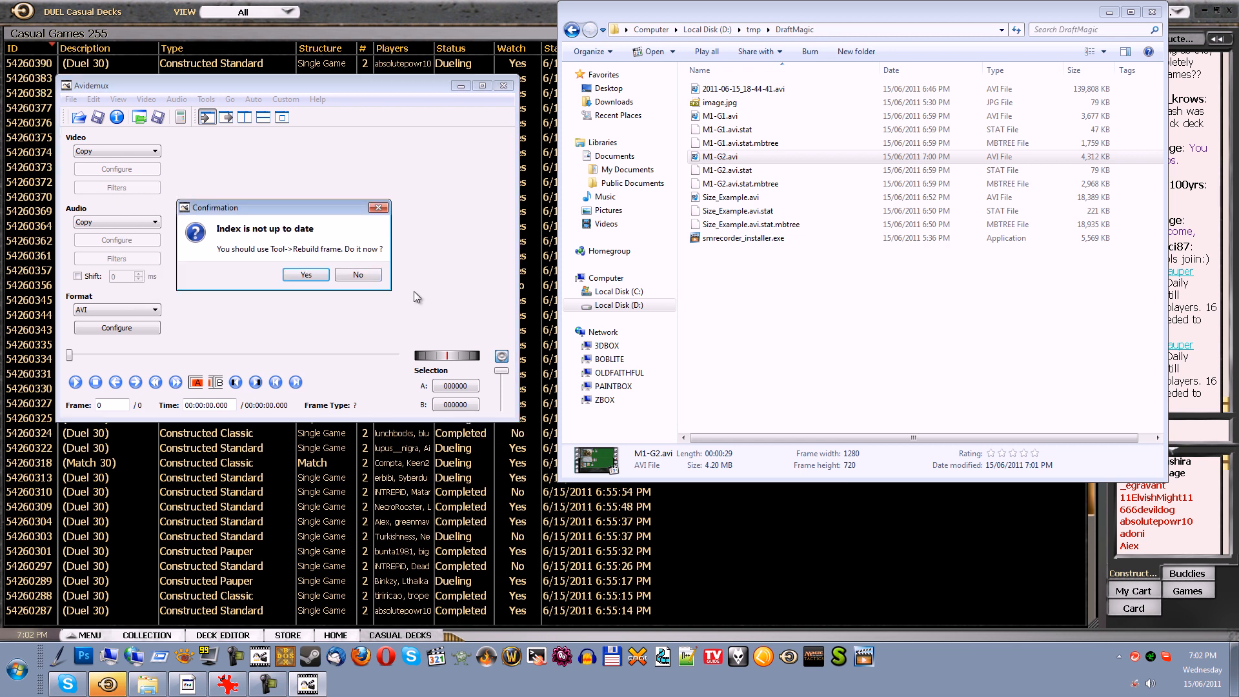
left_click(307, 276)
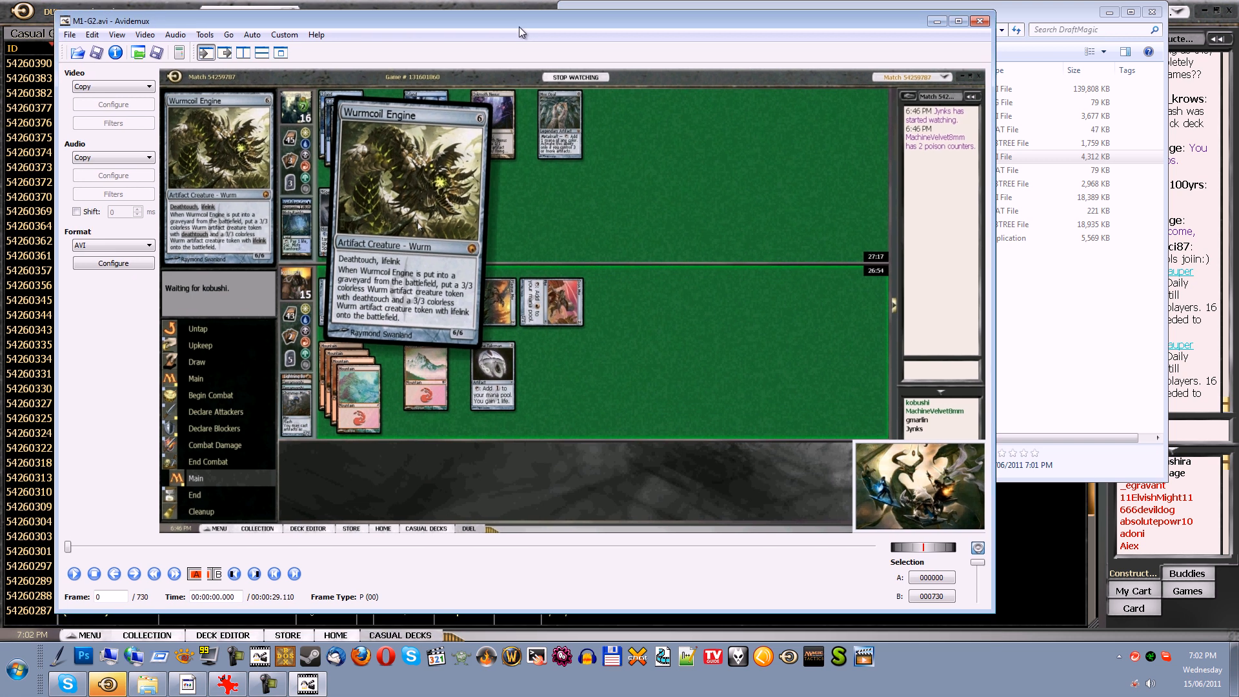
left_click_drag(519, 27, 519, 23)
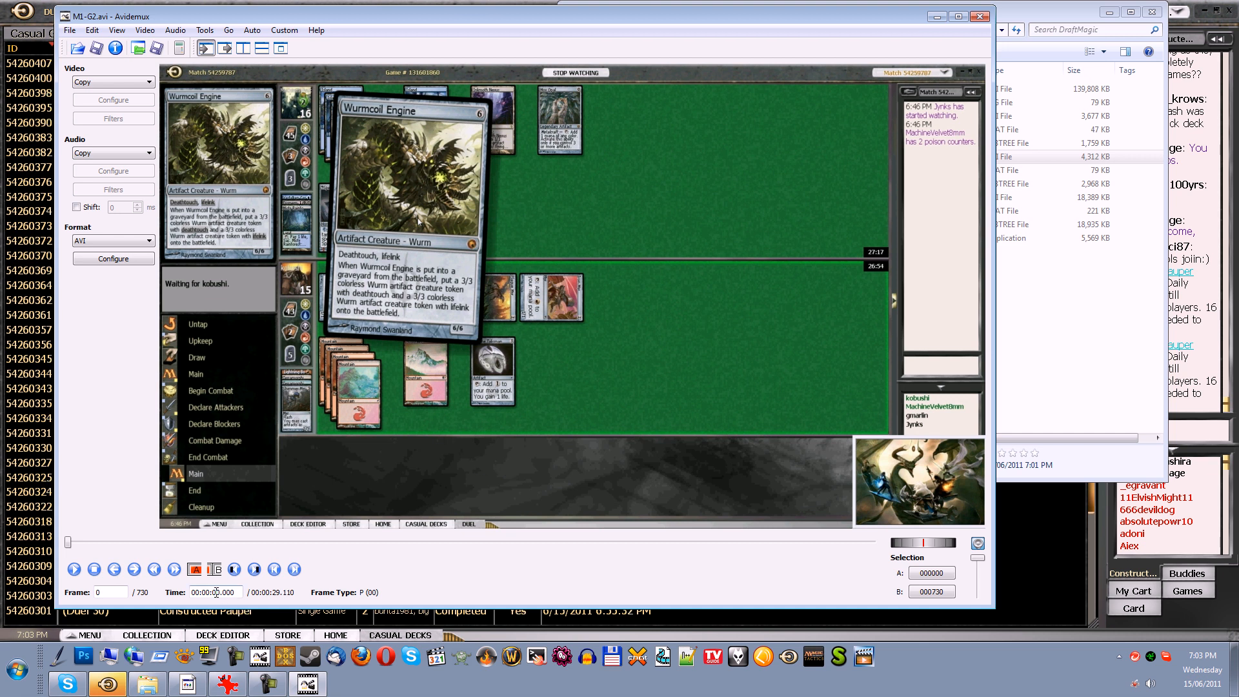
Go to time 00:00:15.000 in the clip and set that frame as selection end marker B
type("15")
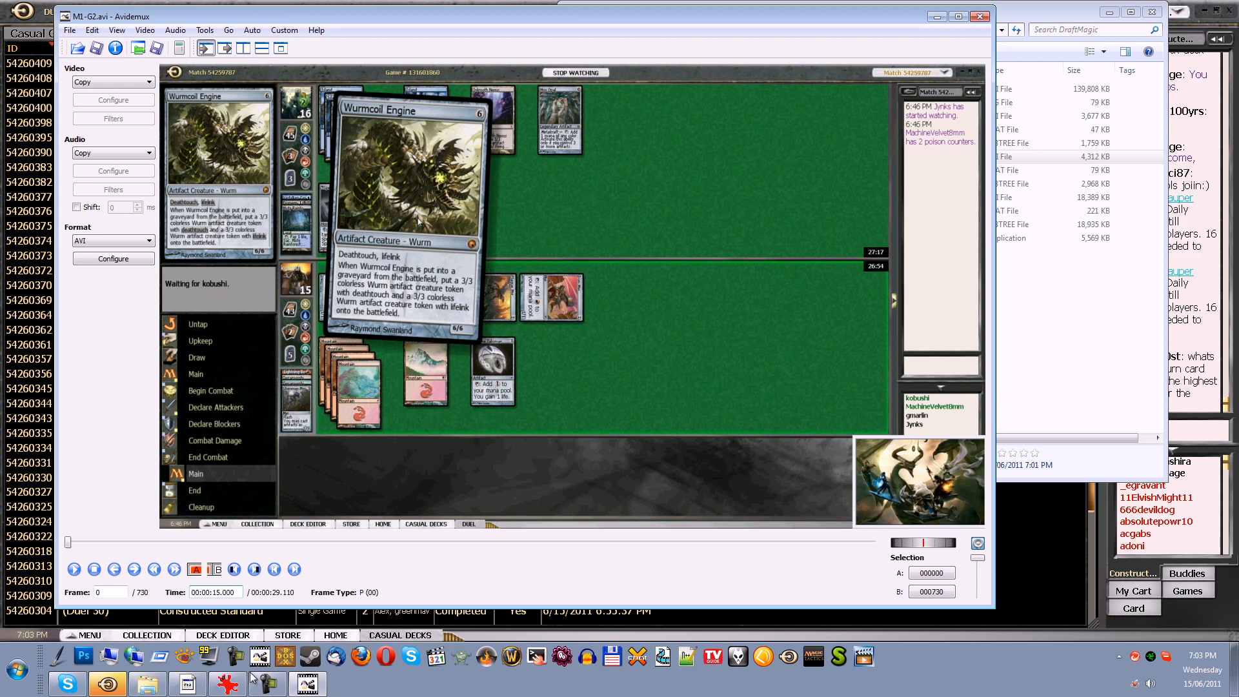
key("Return")
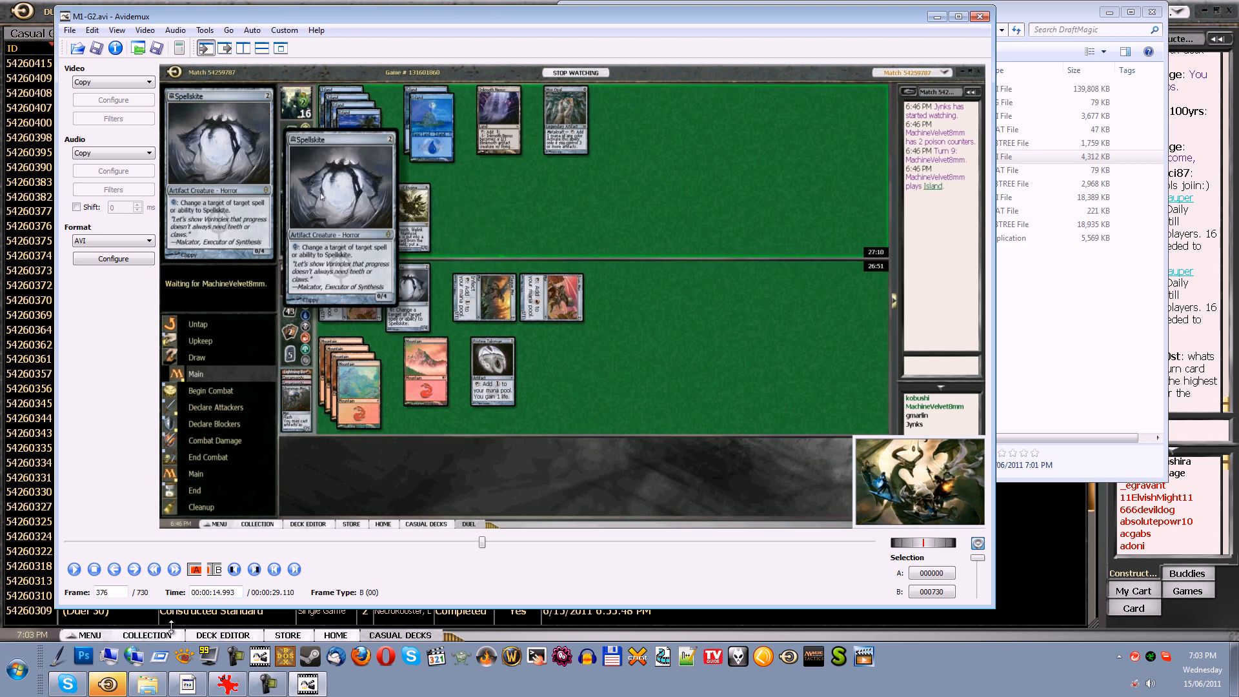
left_click(215, 570)
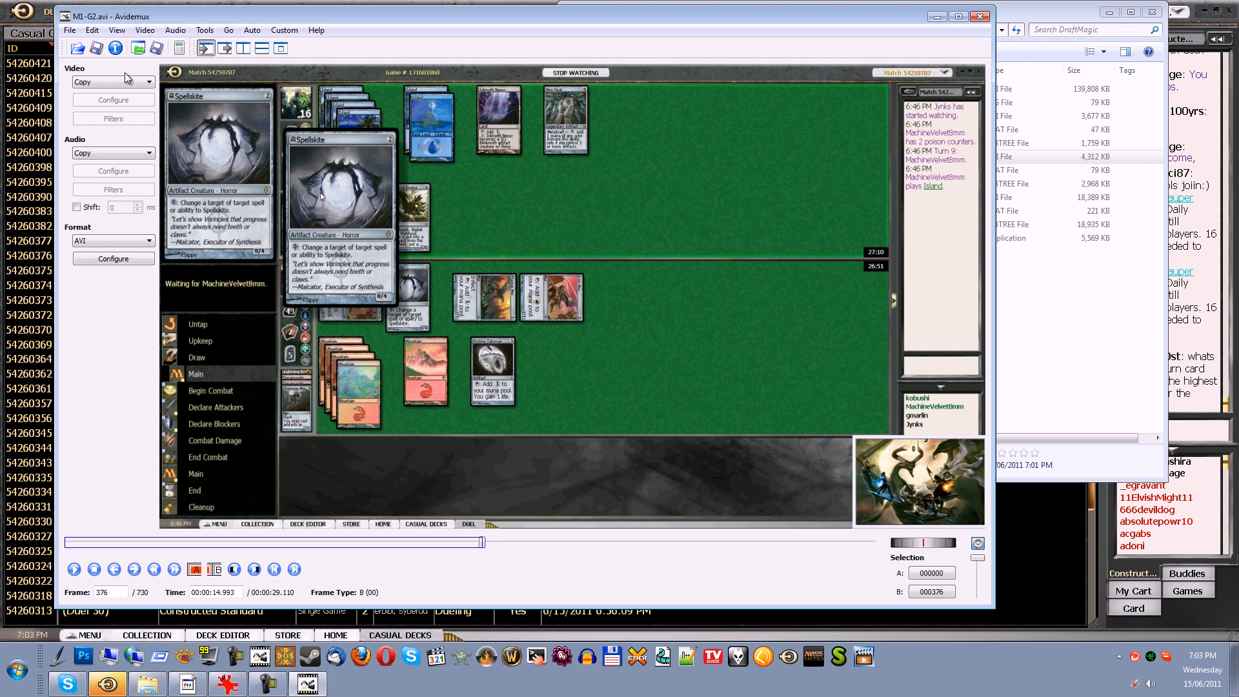
Save the selected first part of the video as cuttes1.avi in the DraftMagic folder
left_click(70, 31)
mouse_move(180, 79)
left_click(244, 75)
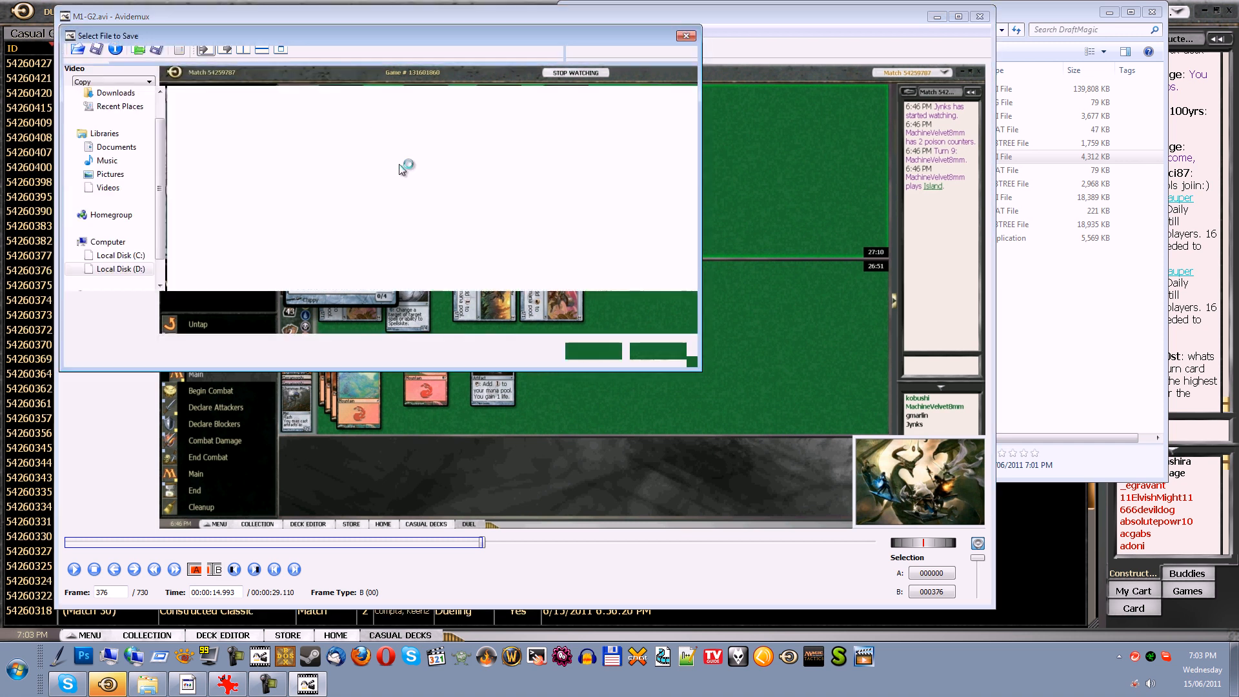
type("cuttes1.avi")
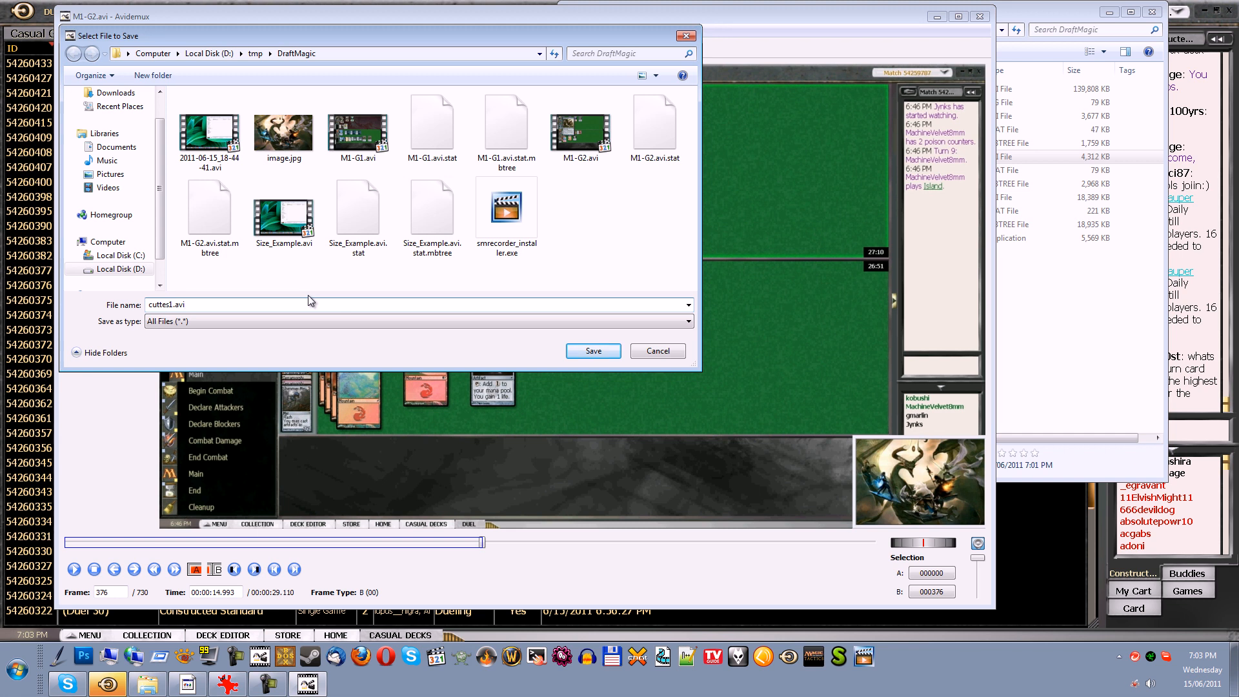
key("Return")
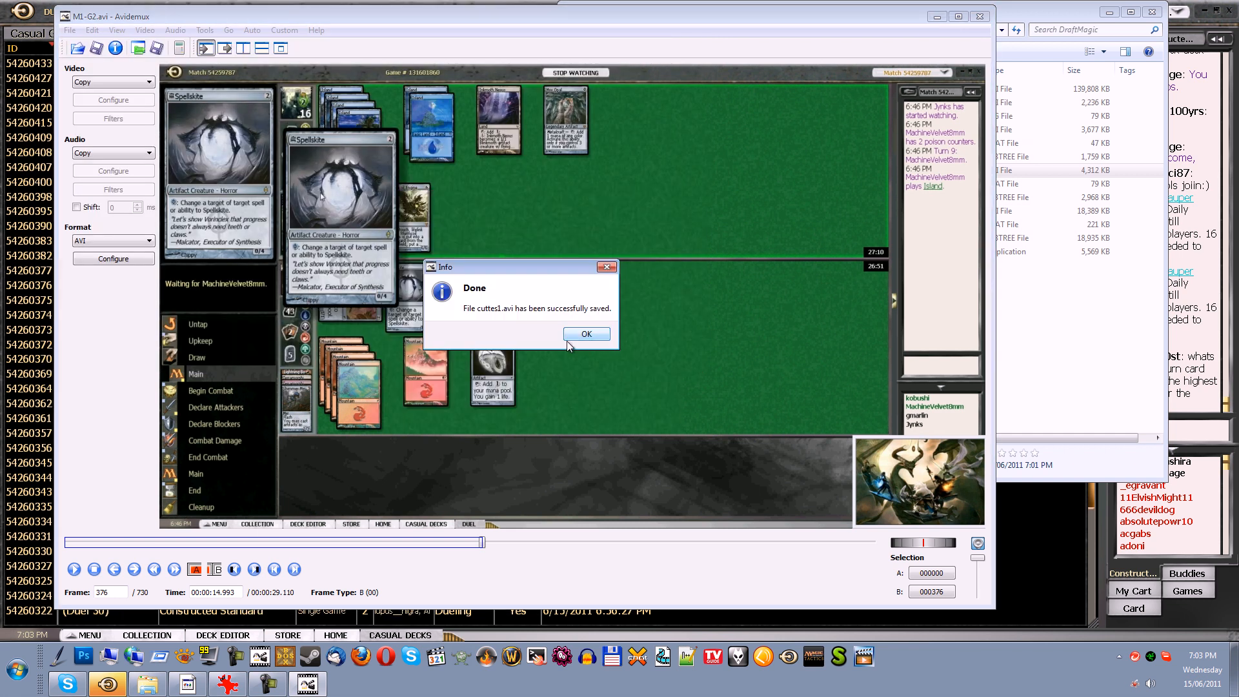
left_click(588, 335)
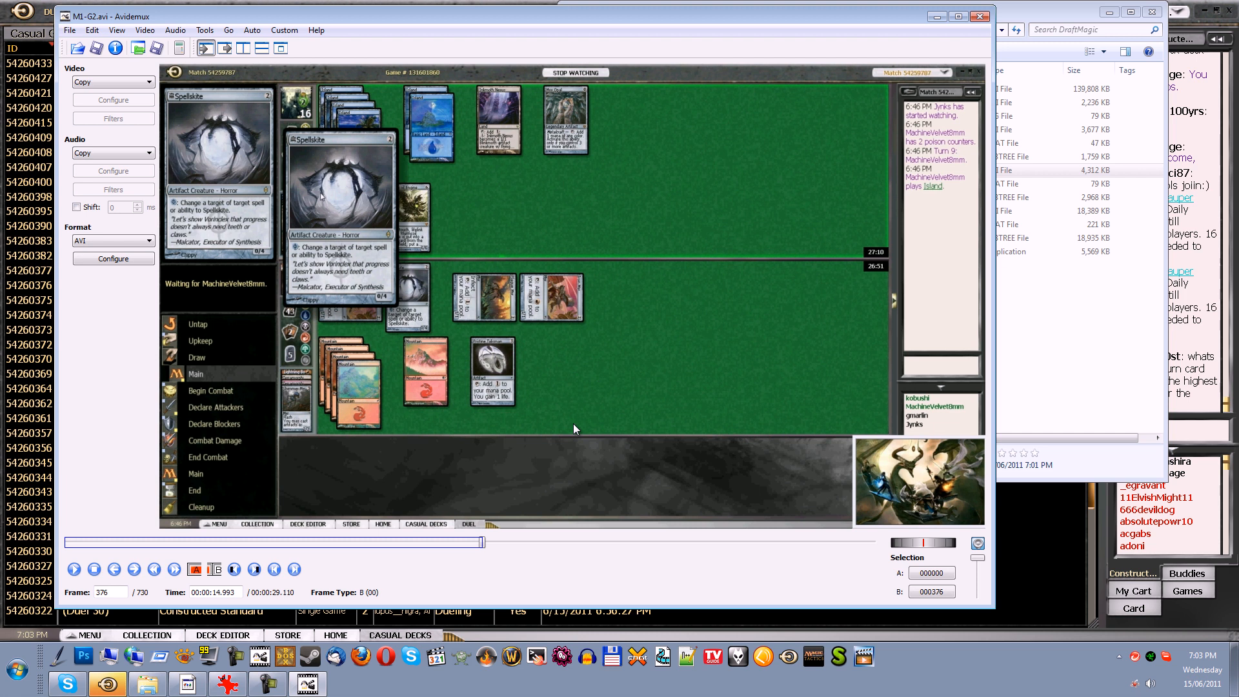
Set selection start marker A at the current frame 376 and end marker B at the clip's last frame
left_click(195, 569)
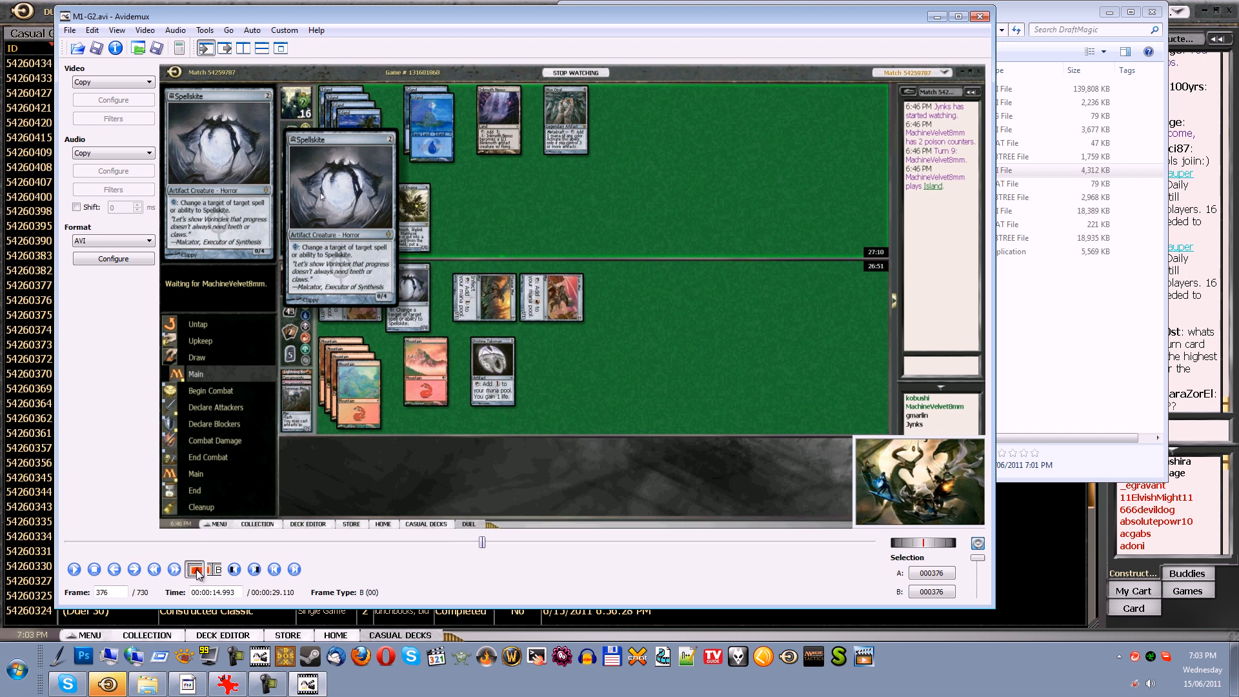
left_click(293, 570)
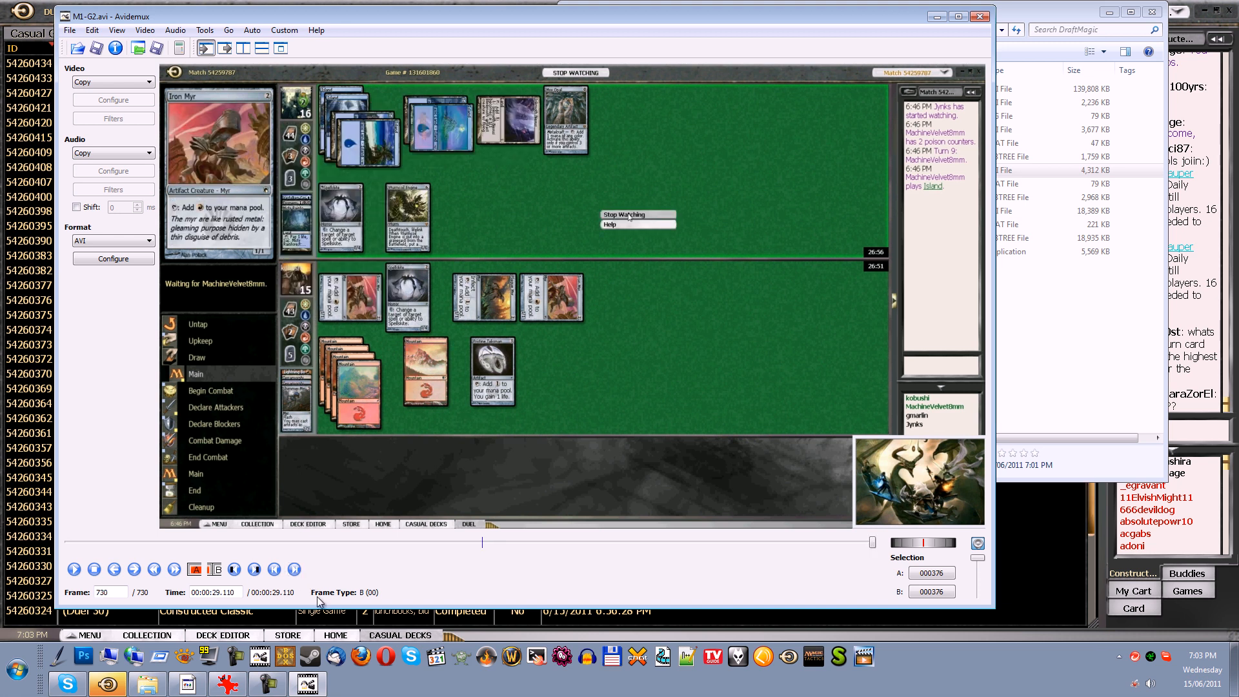
left_click(215, 569)
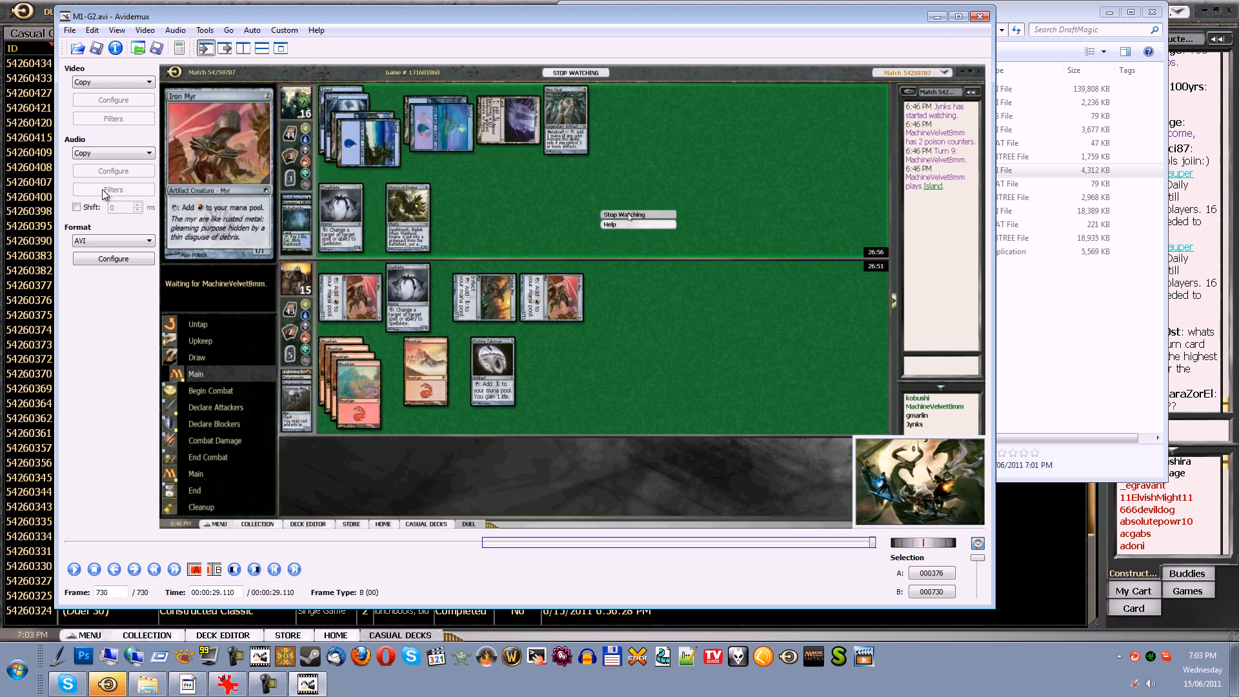
Save the selected second part of the video as cuttes2.avi in the DraftMagic folder and close the video editor
left_click(69, 31)
mouse_move(115, 76)
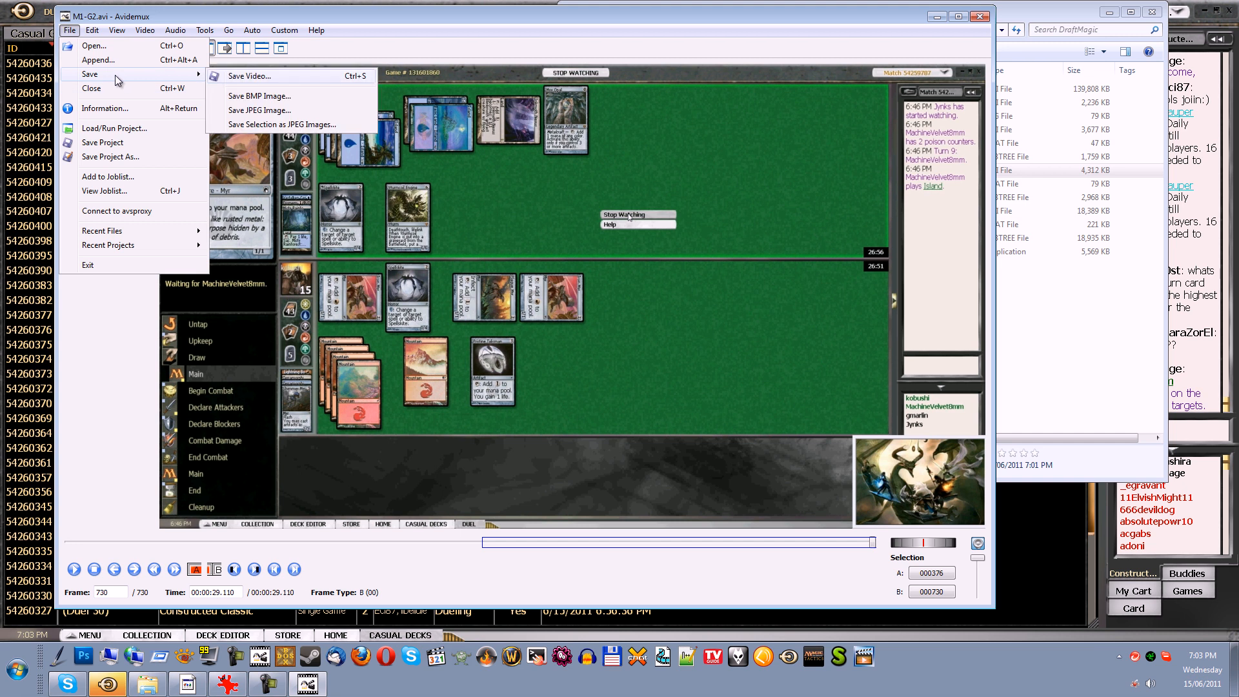
left_click(242, 72)
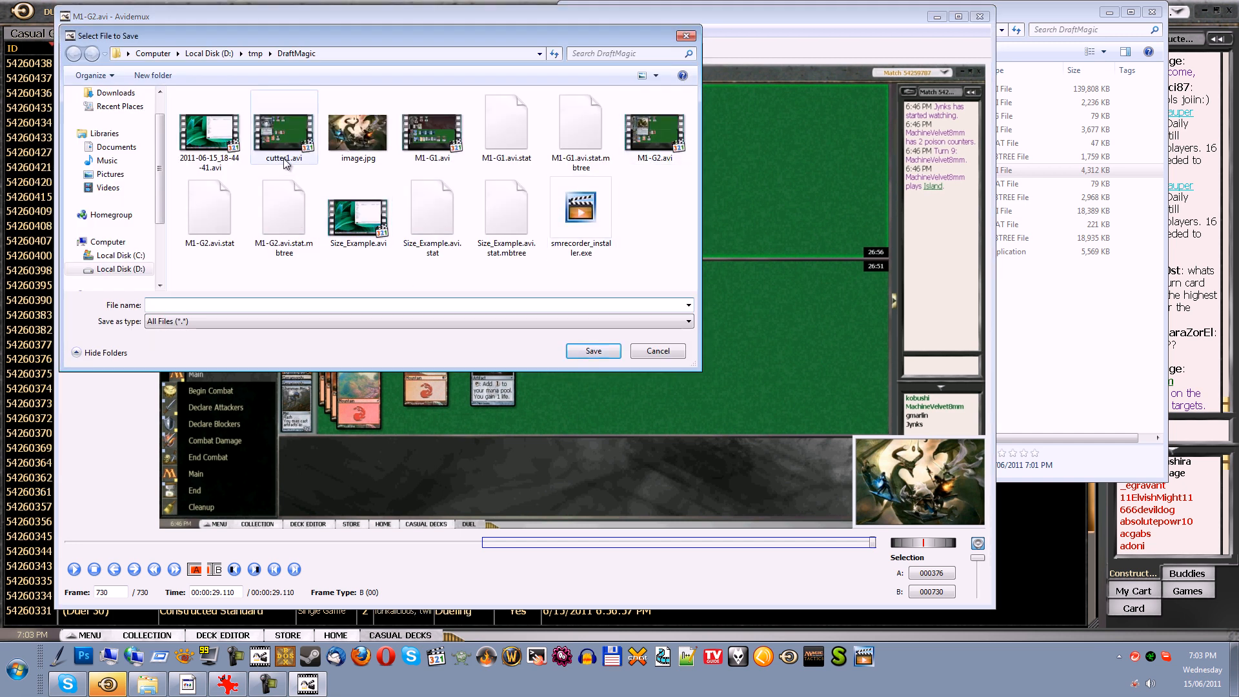
left_click(284, 135)
left_click(181, 309)
left_click(174, 306)
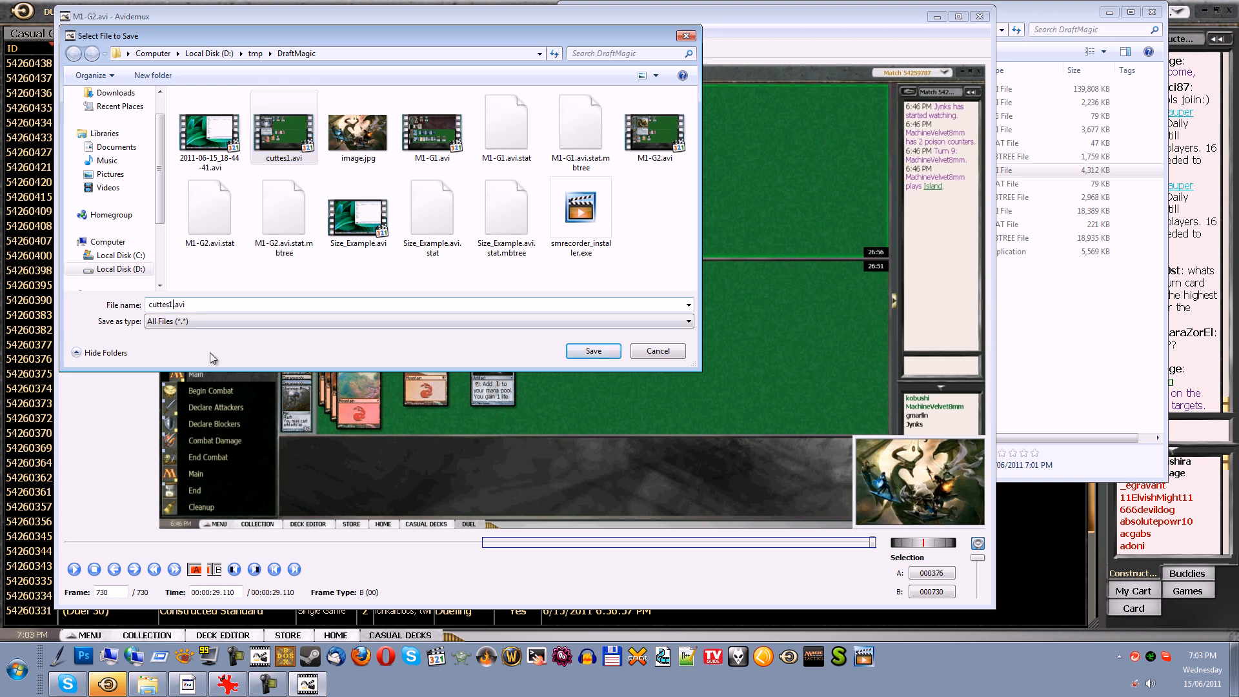
key("BackSpace")
type("2")
key("Return")
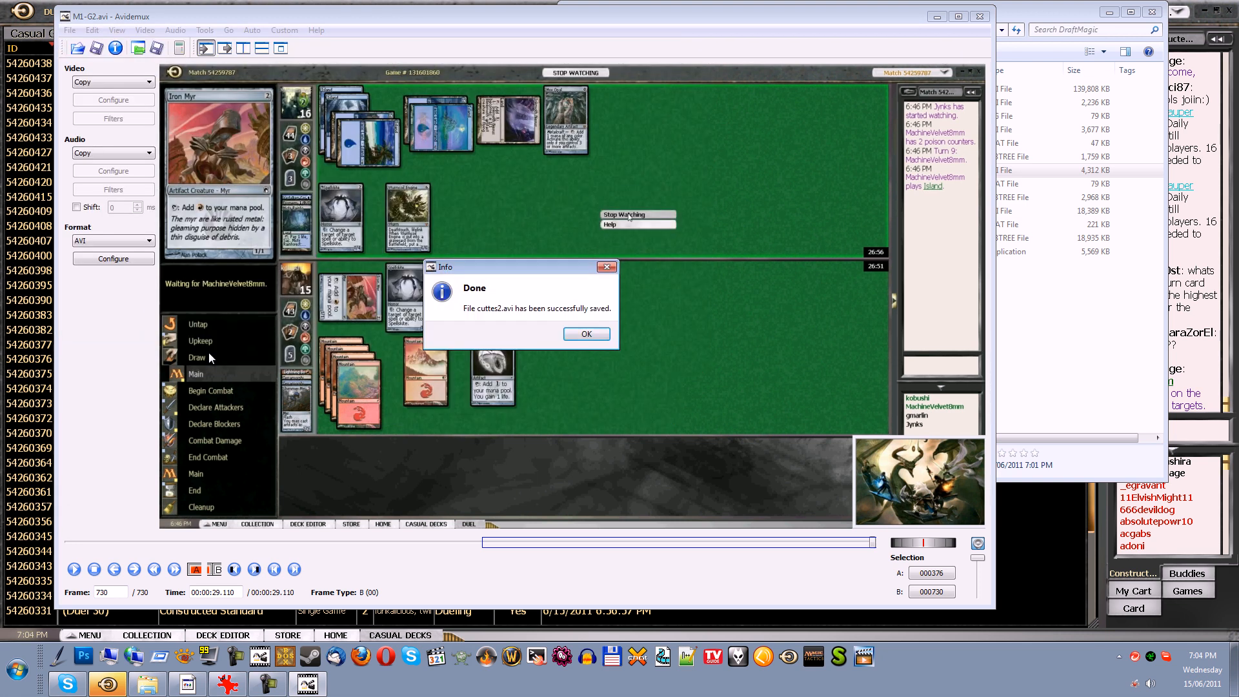
key("Return")
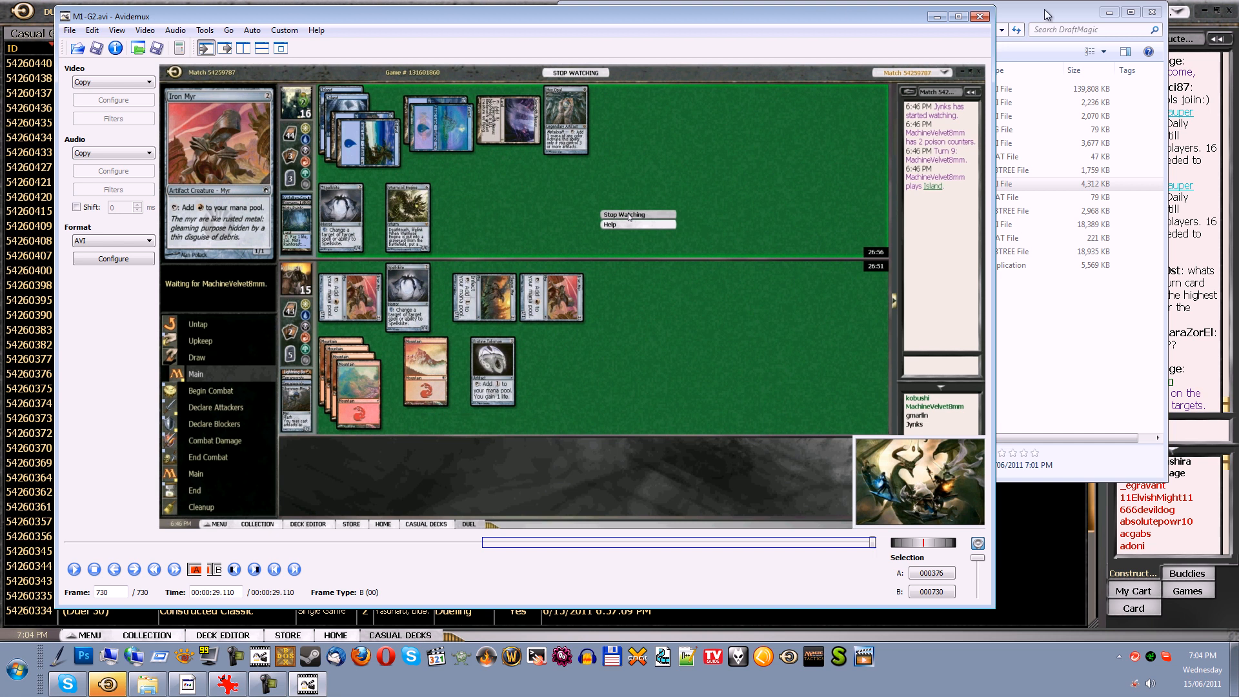
left_click(980, 16)
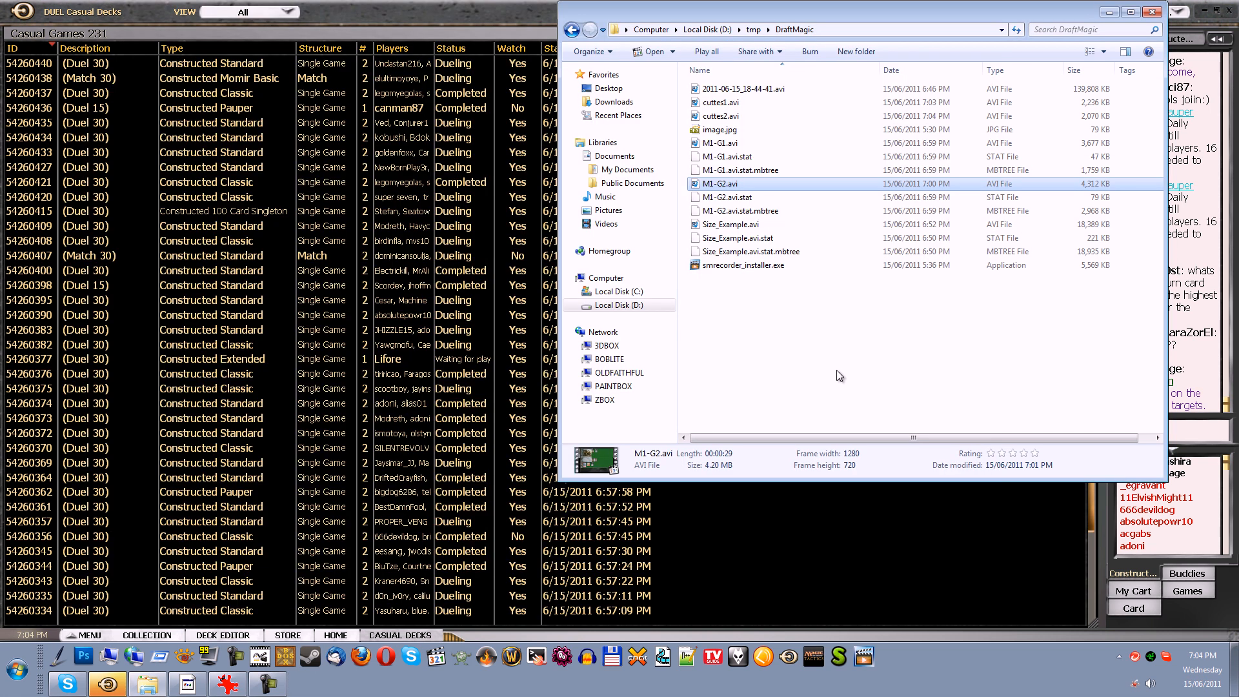